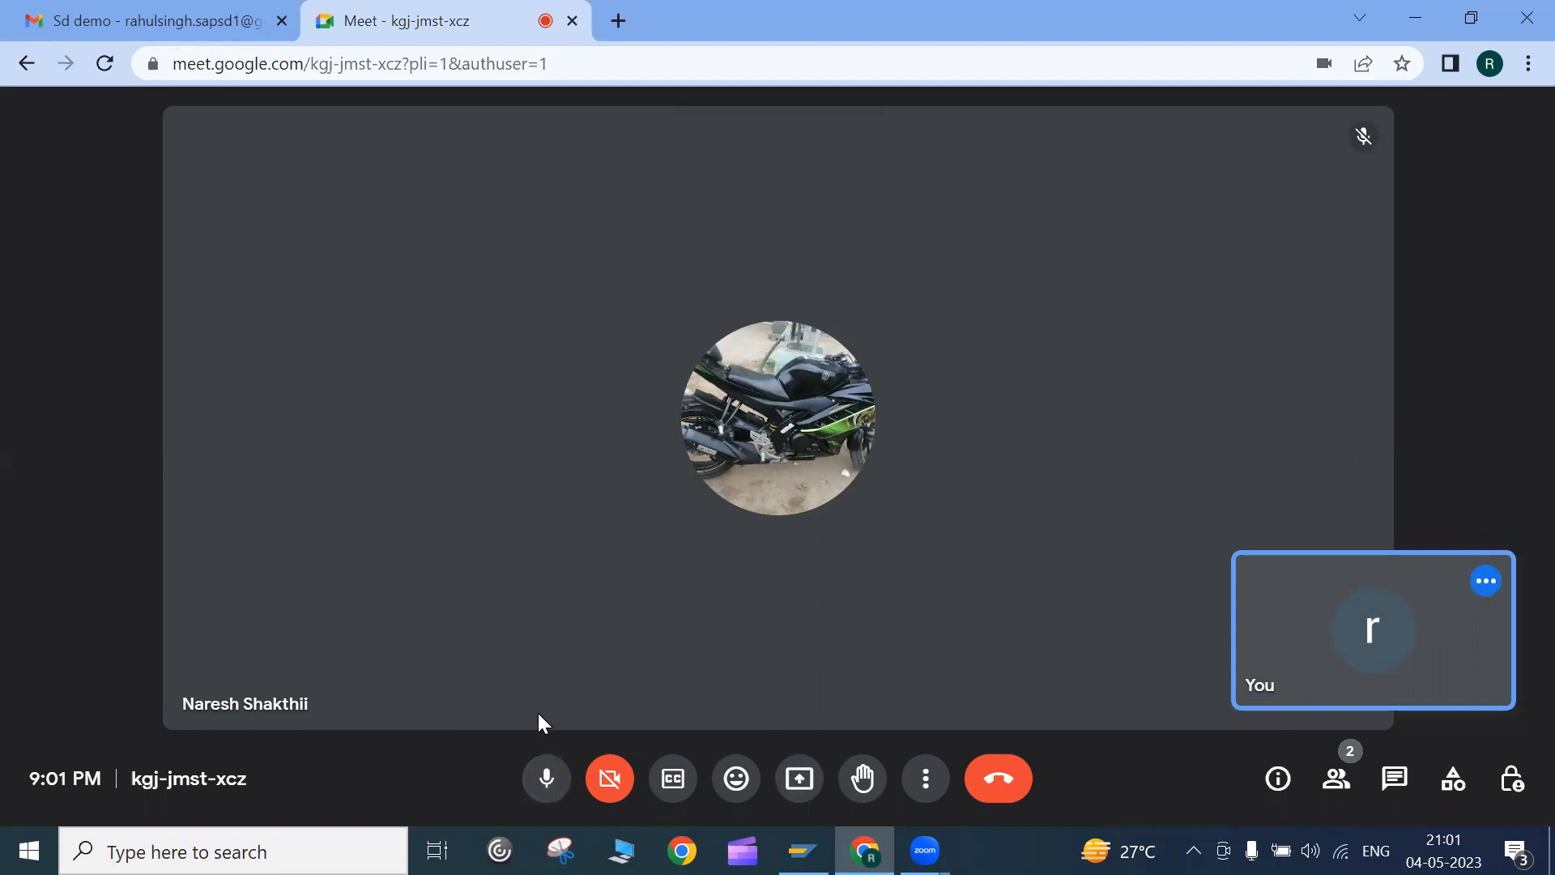
- Close the mail page, admit the two waiting participants to the call, and confirm Headset (with microphone) as the plugged-in device
{"action": "left_click", "coordinate": [282, 22]}
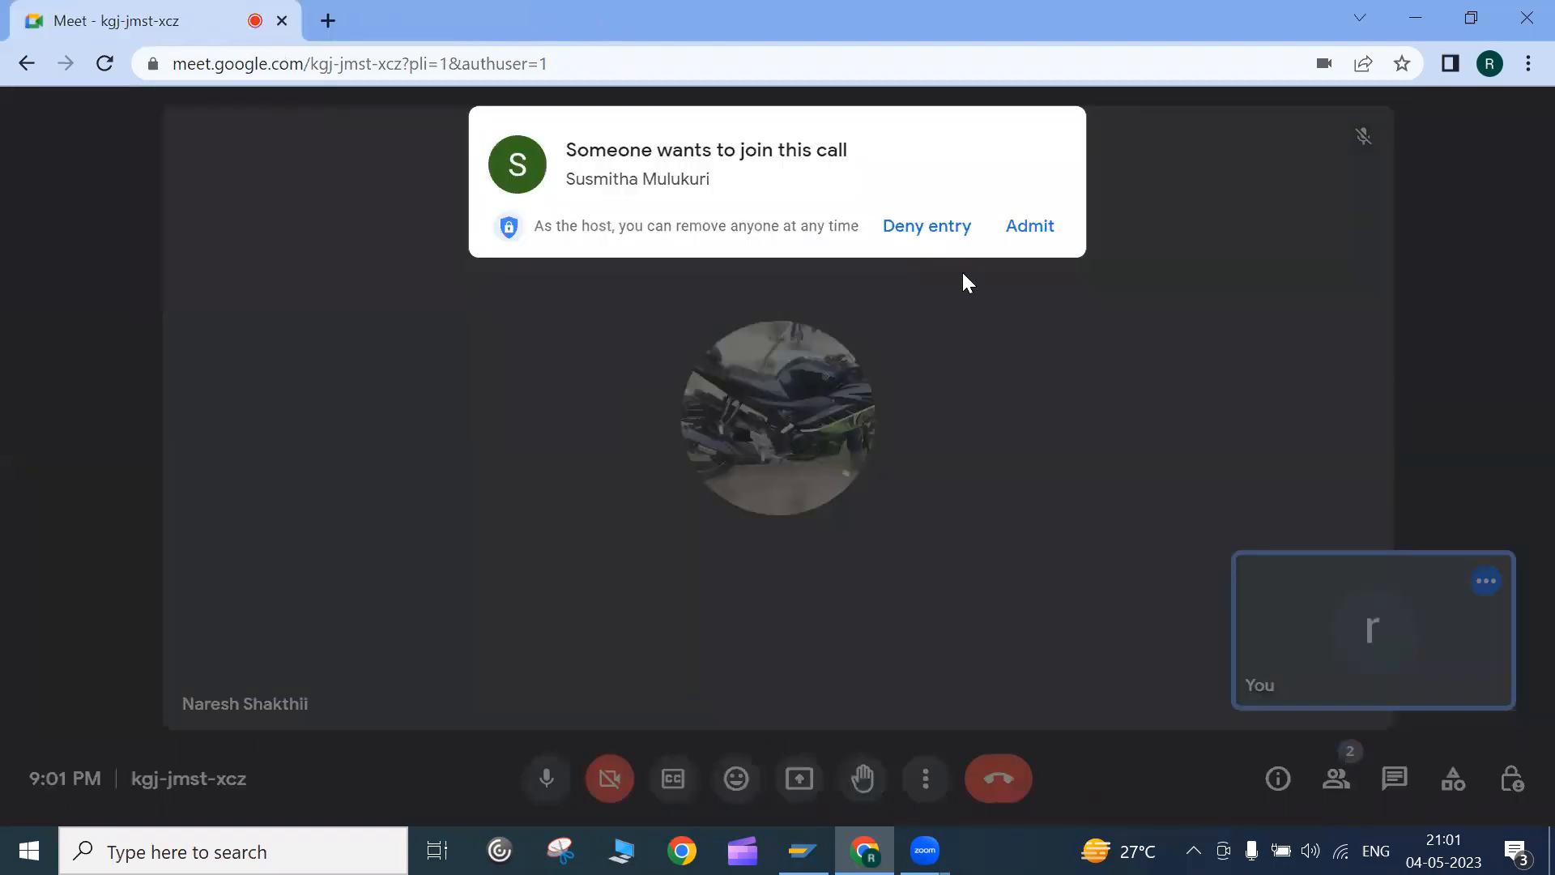
{"action": "left_click", "coordinate": [1031, 226]}
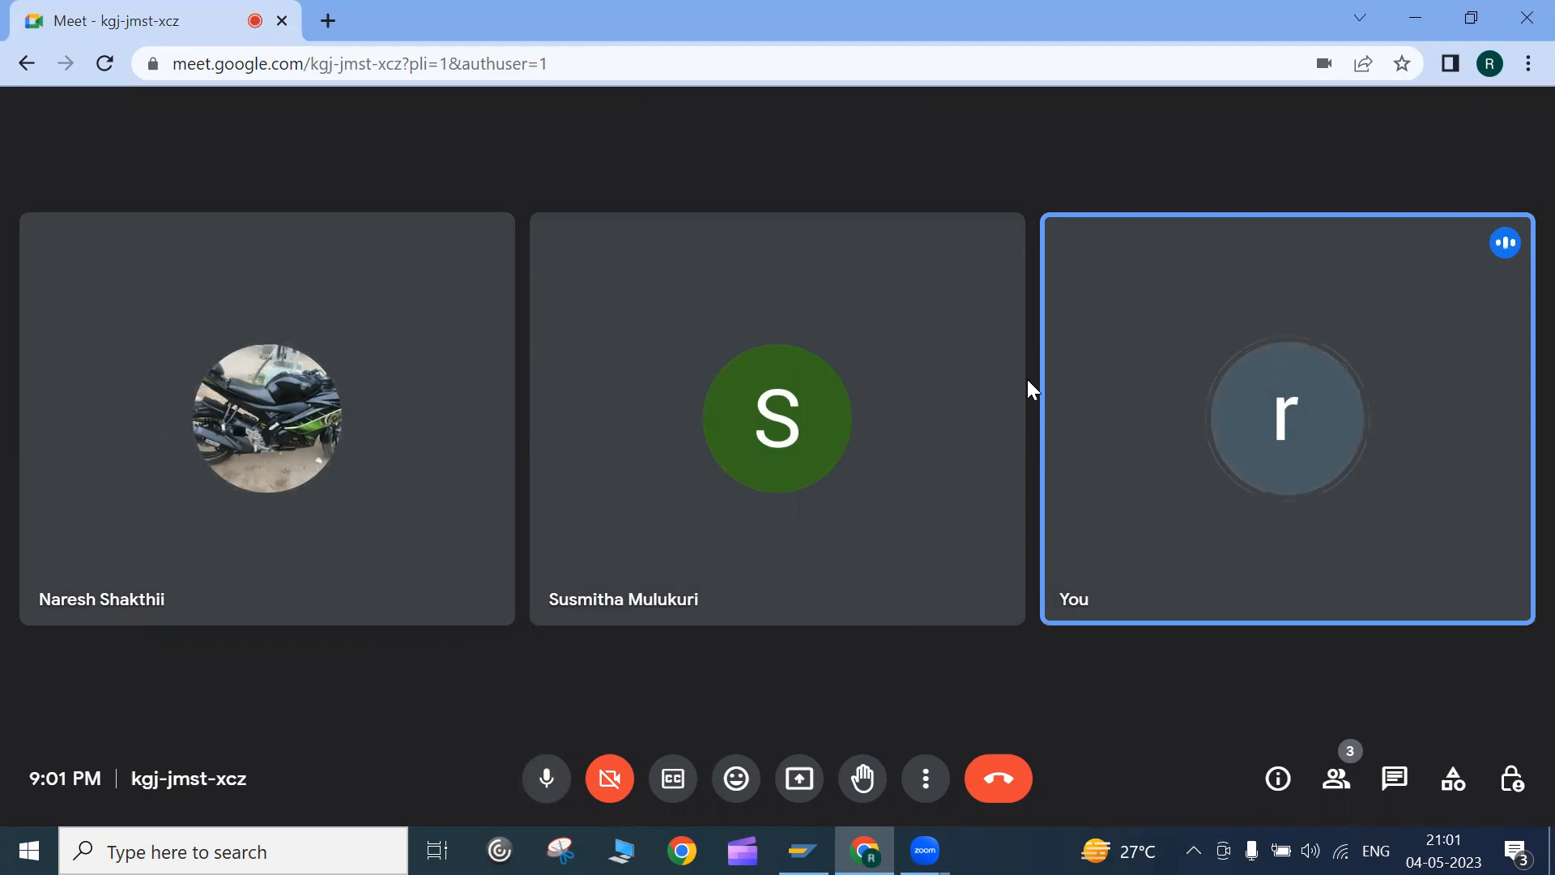
{"action": "left_click", "coordinate": [898, 591]}
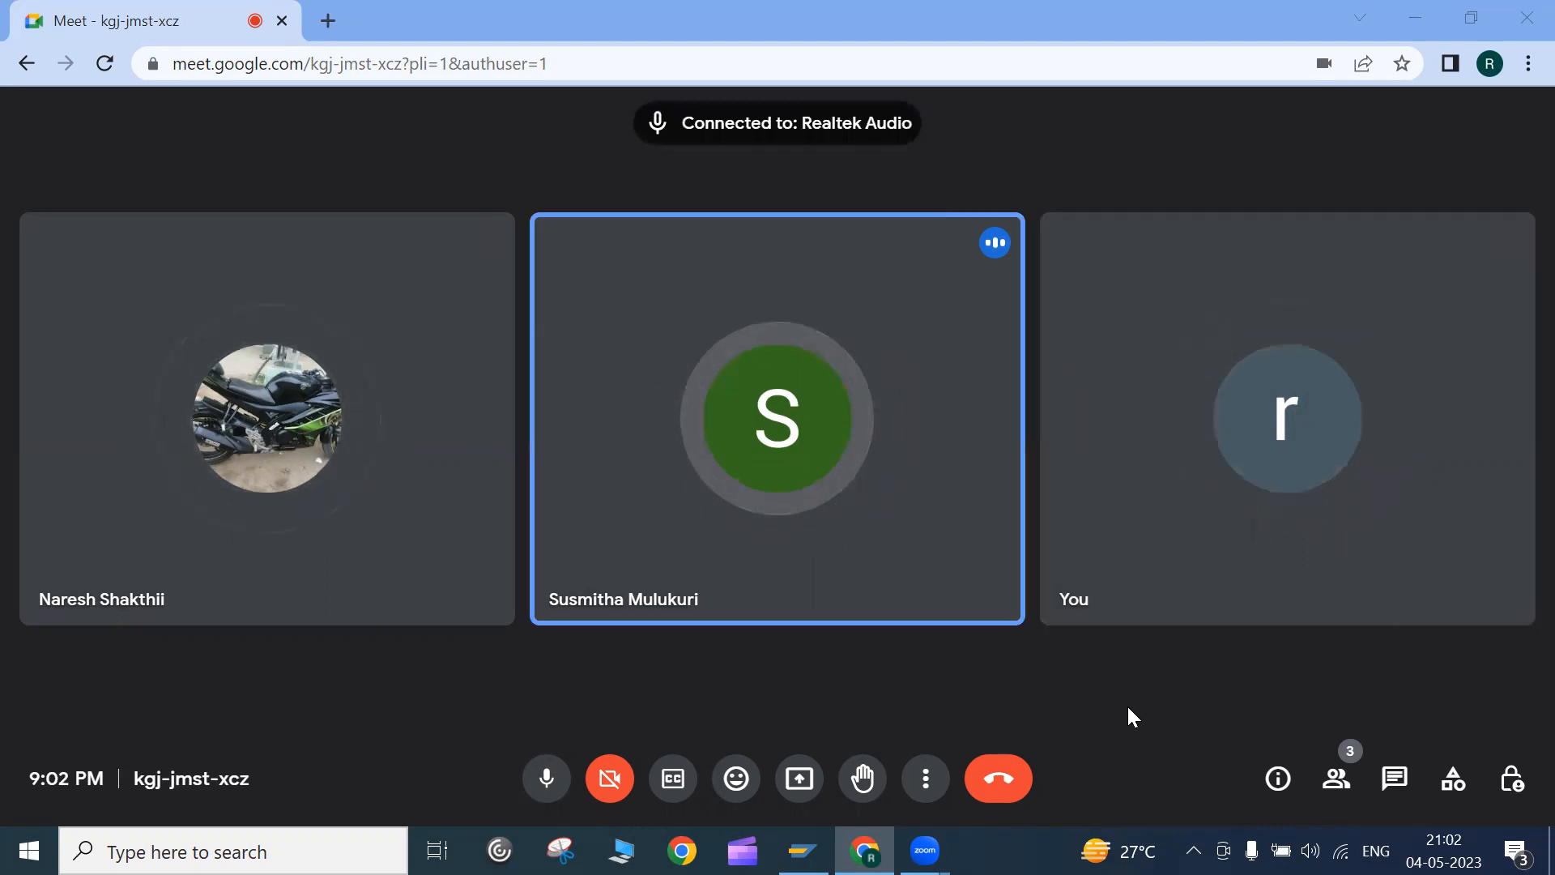
{"action": "mouse_move", "coordinate": [1288, 467]}
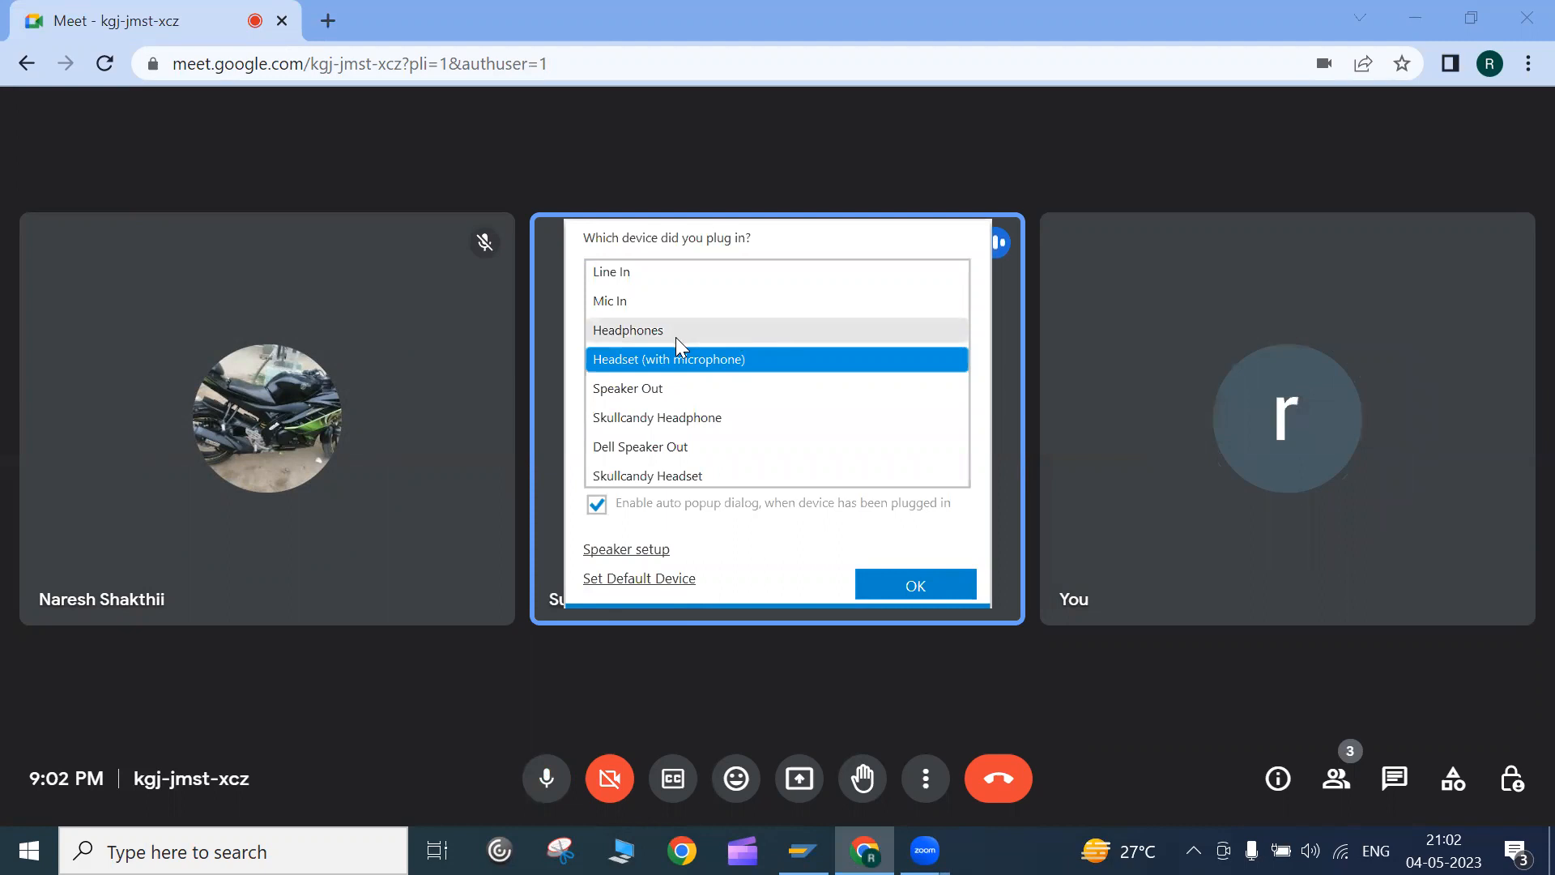
{"action": "left_click", "coordinate": [900, 585]}
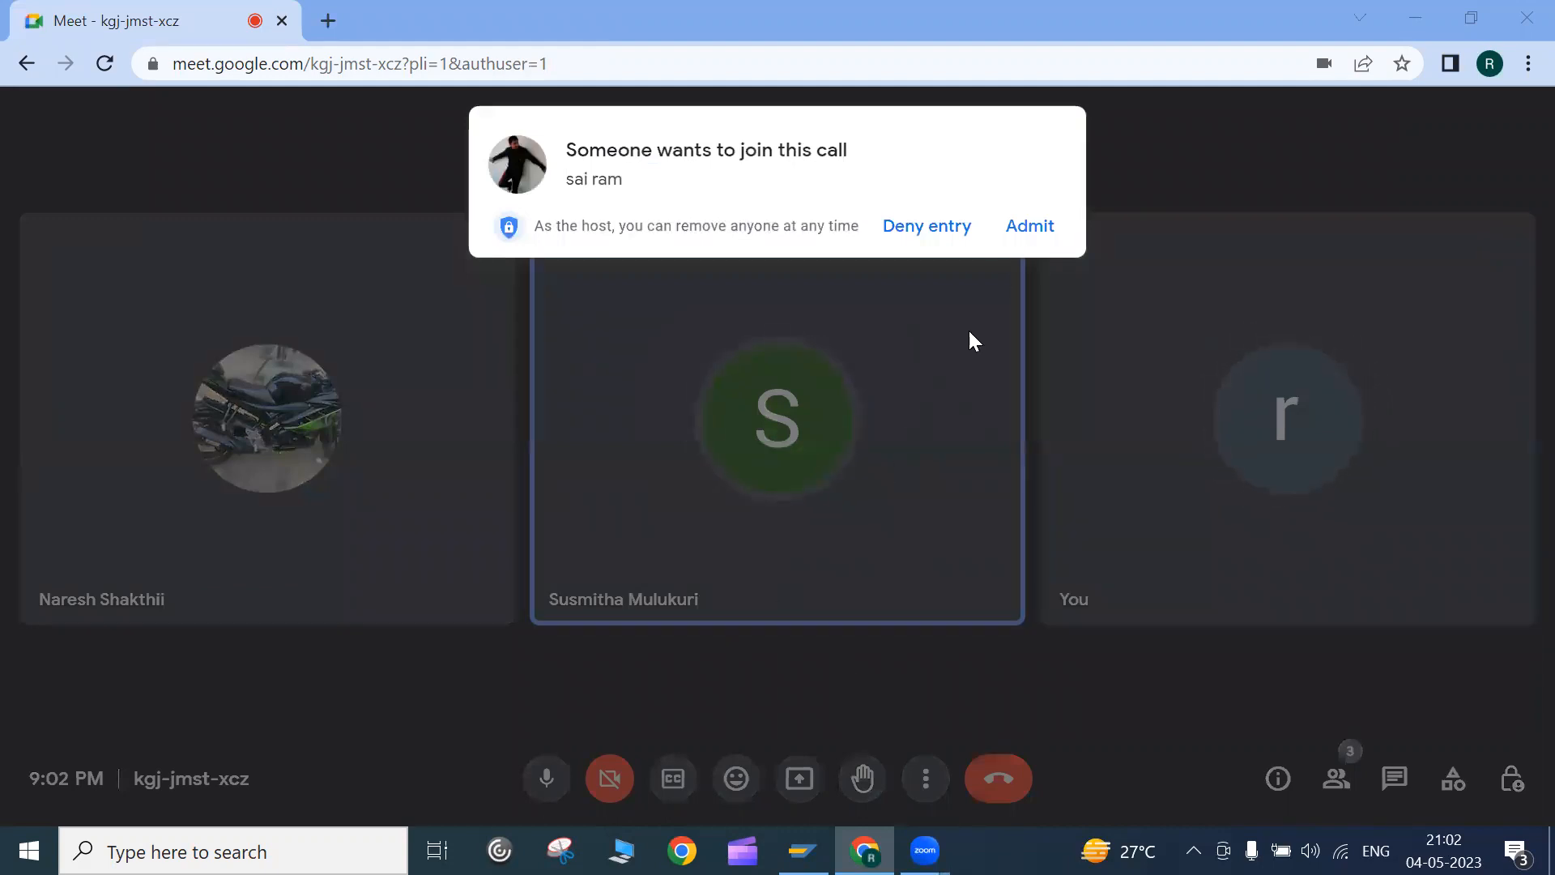
{"action": "left_click", "coordinate": [1027, 234]}
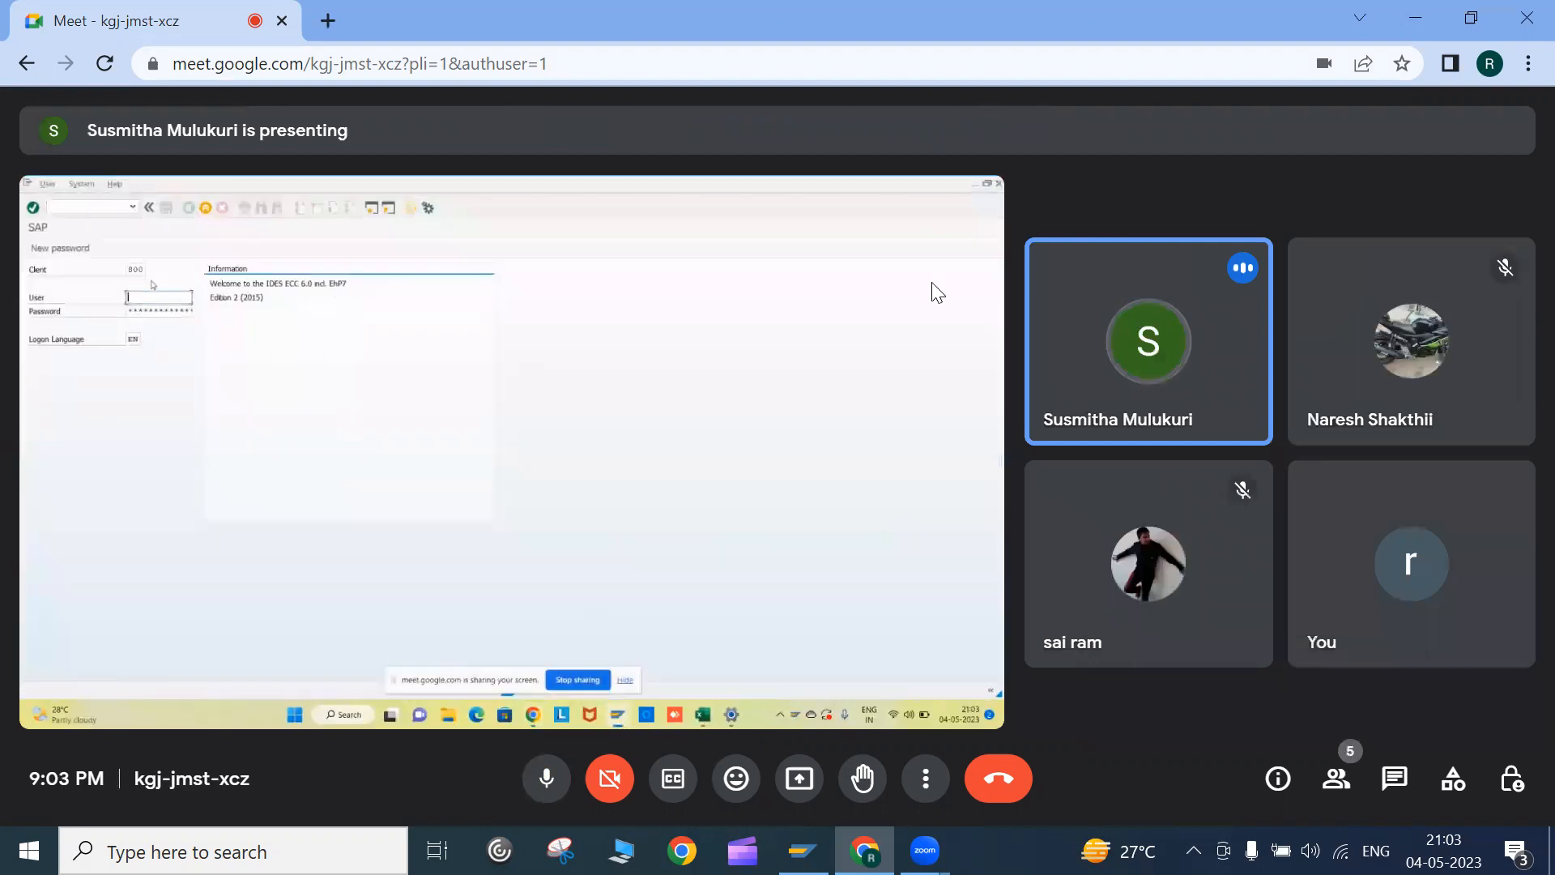
{"action": "right_click", "coordinate": [709, 206]}
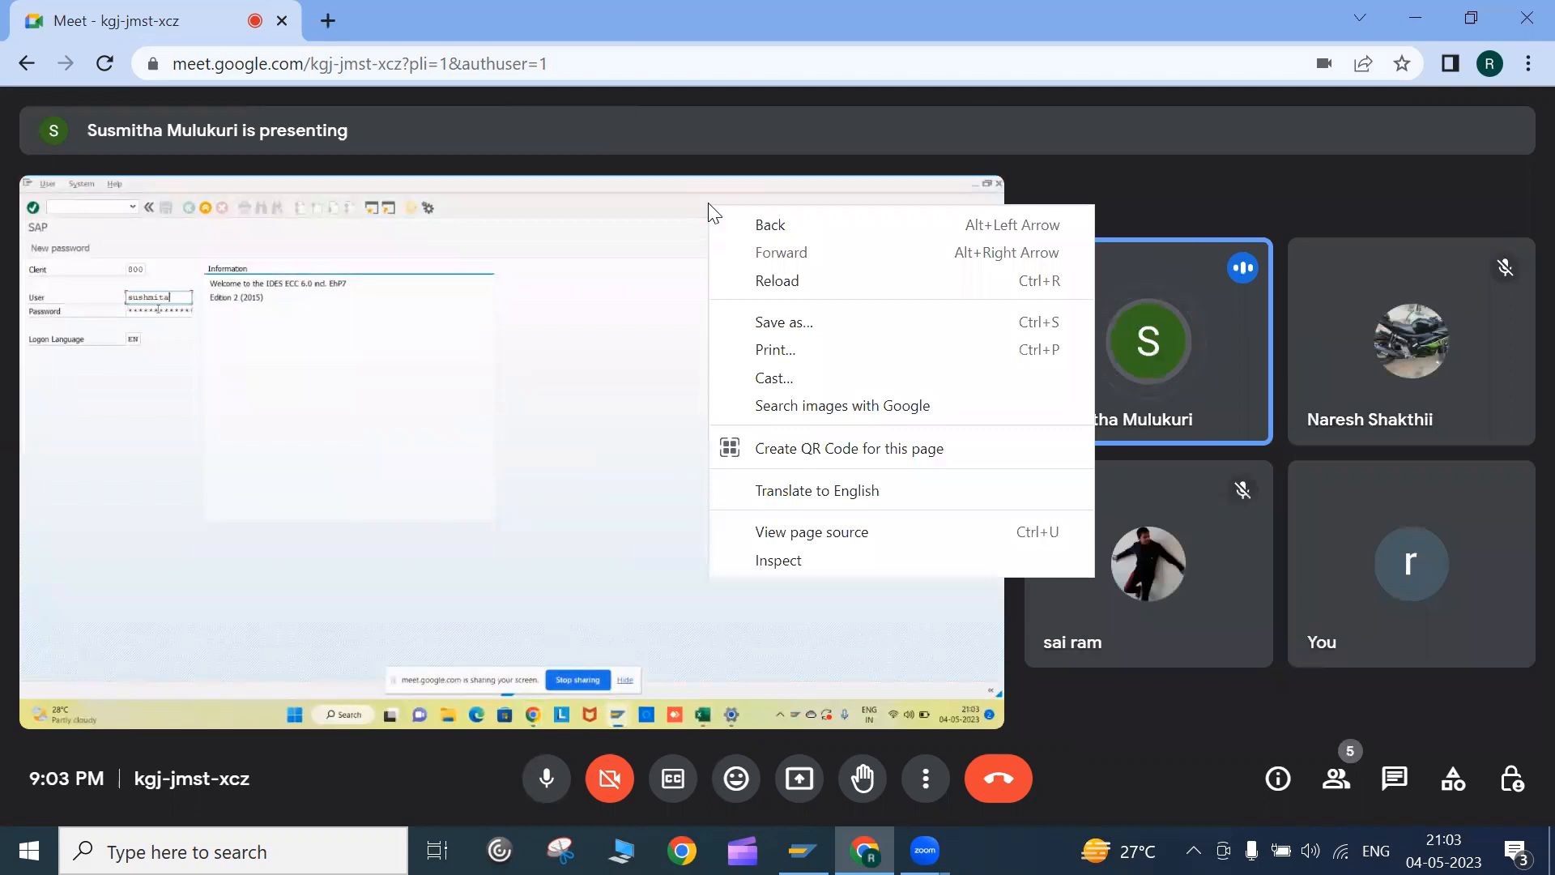
{"action": "left_click", "coordinate": [663, 209]}
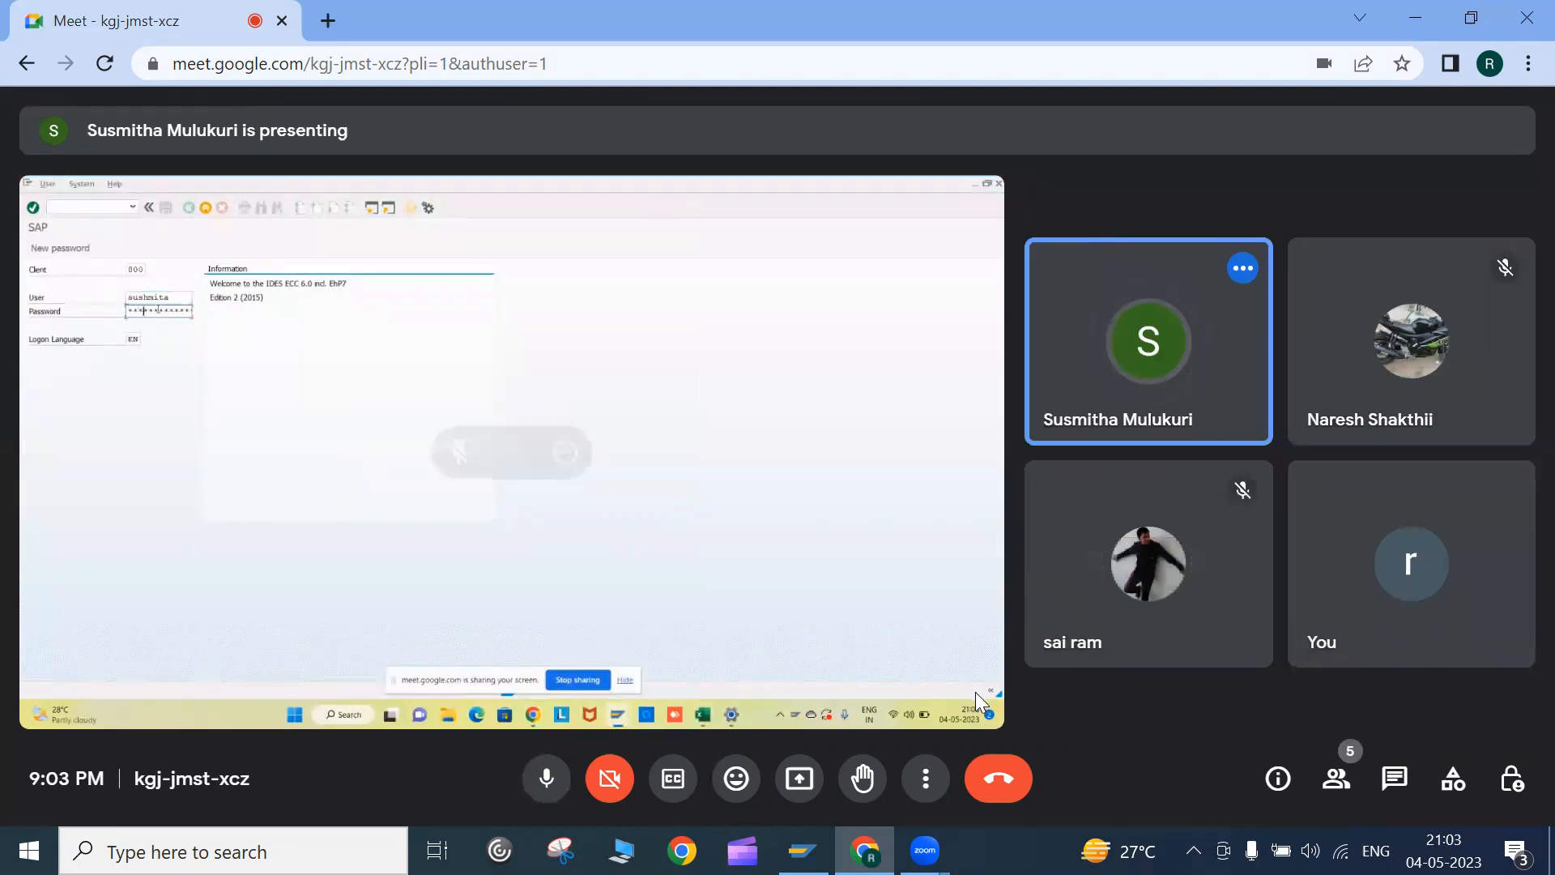
{"action": "left_click", "coordinate": [865, 850]}
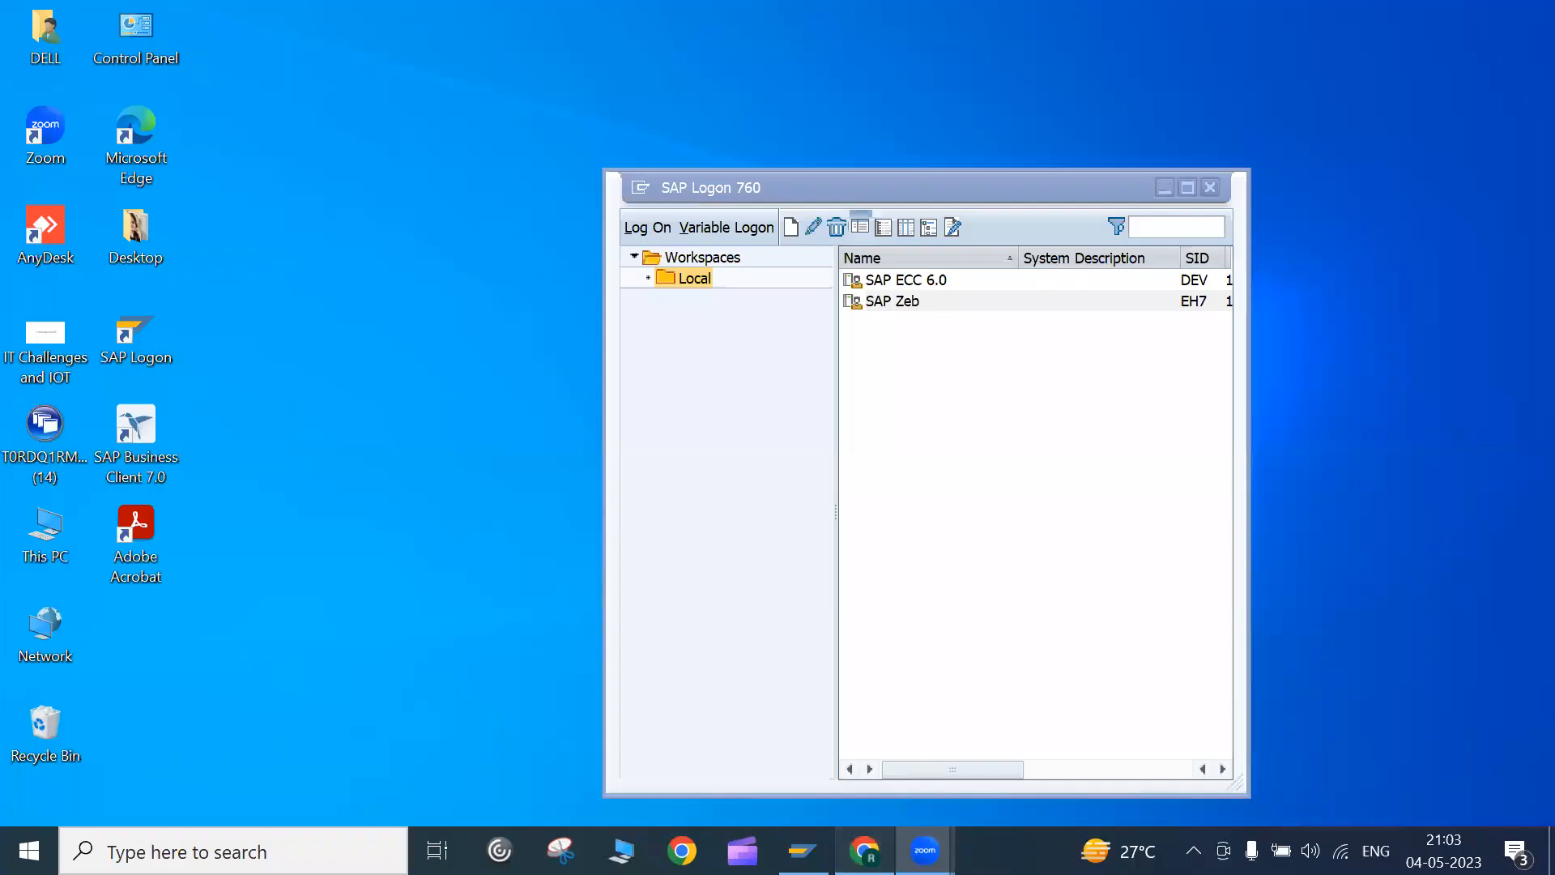
{"action": "left_click", "coordinate": [865, 850]}
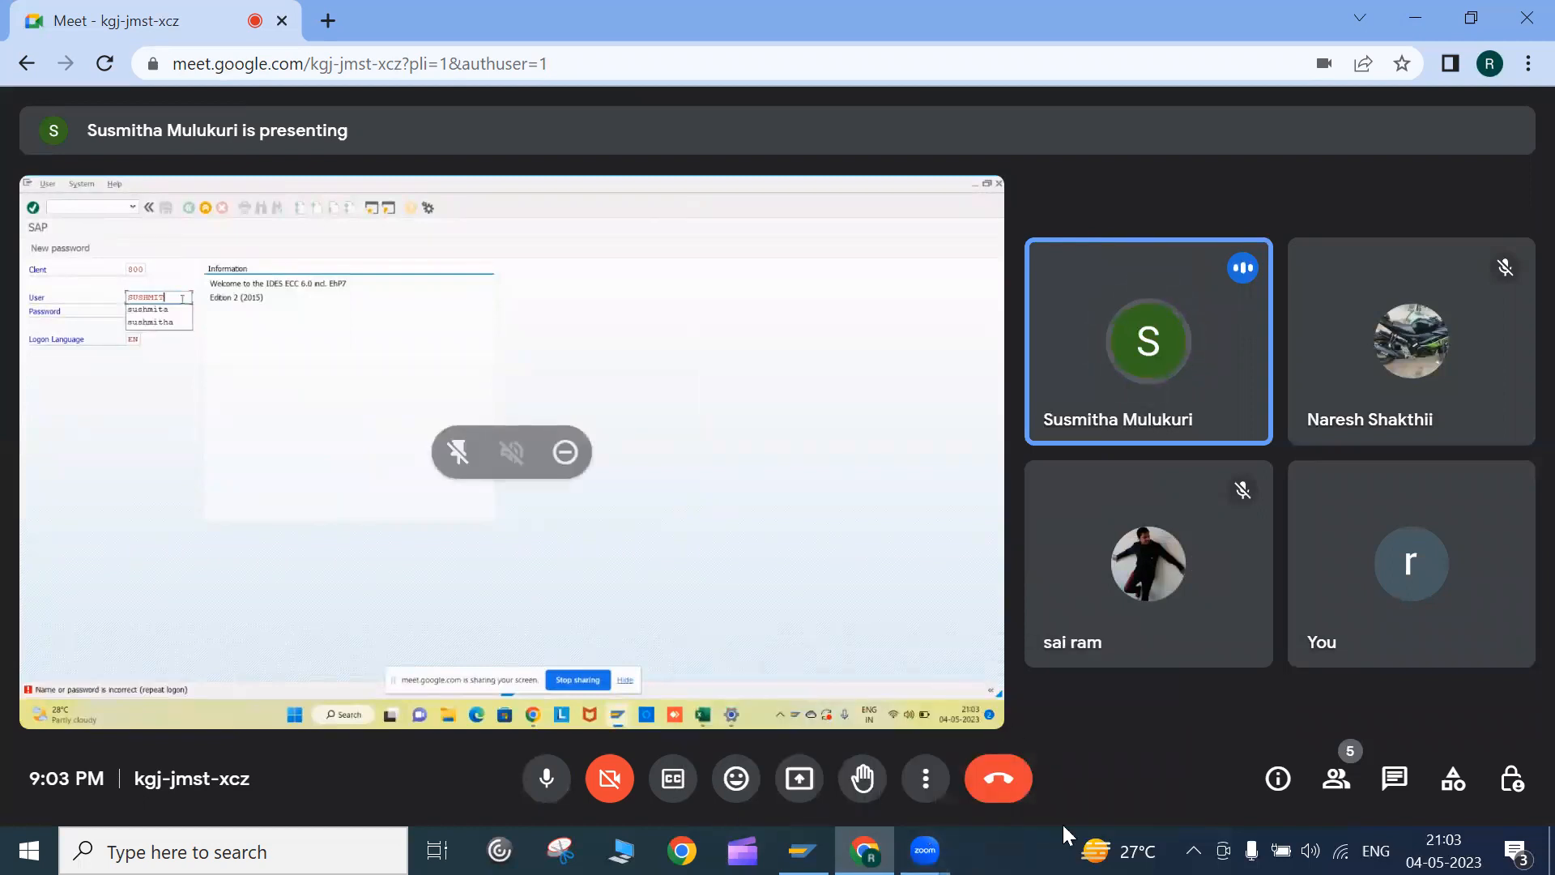
- Show the meeting with the shared SAP presentation in full screen
{"action": "left_click", "coordinate": [926, 782]}
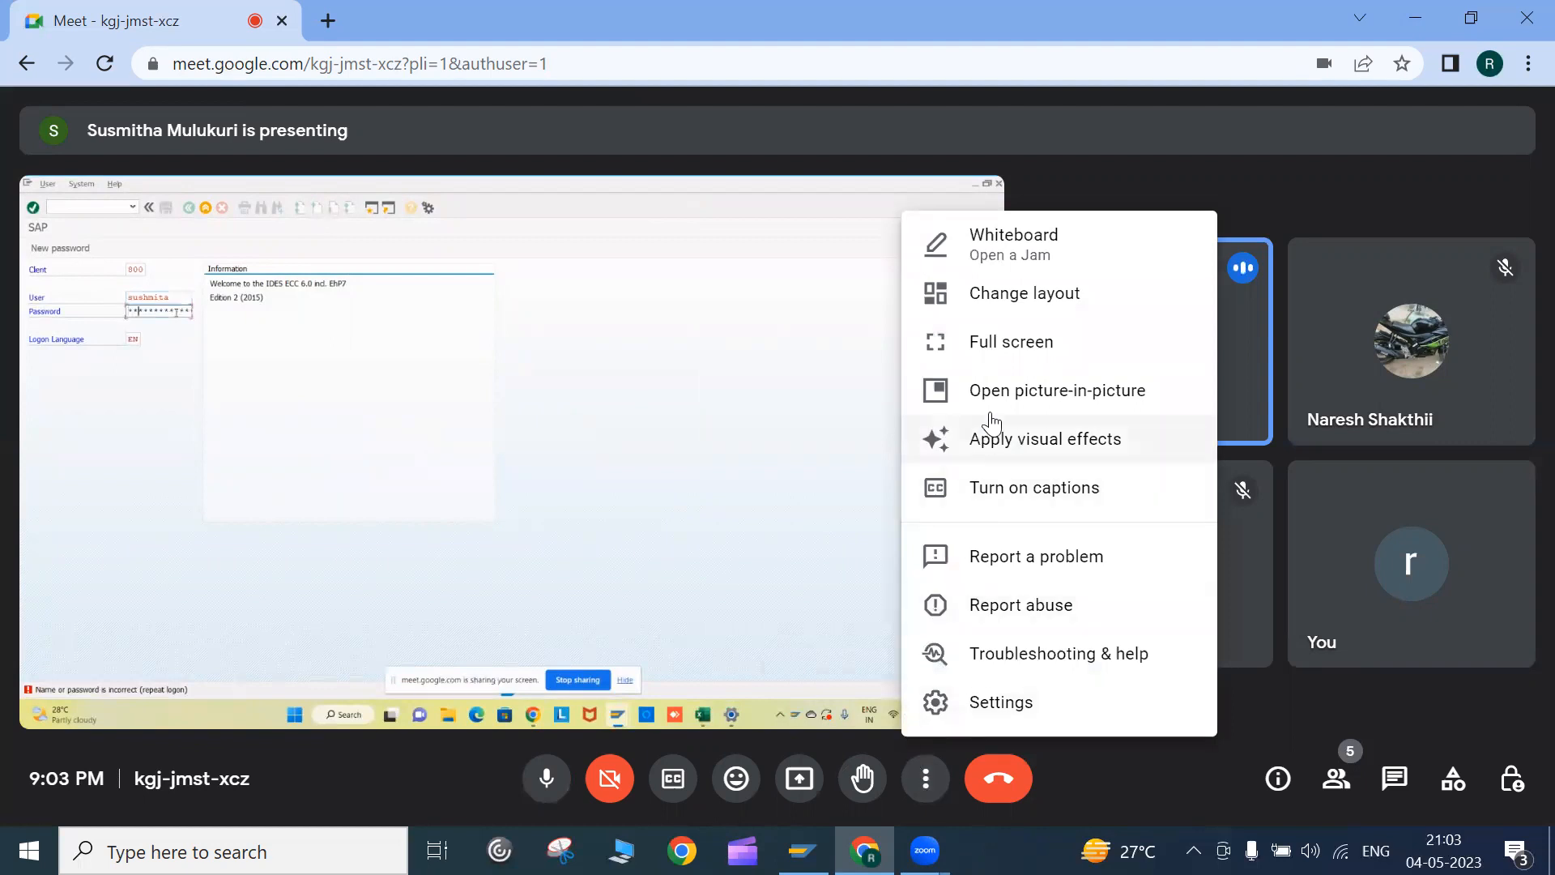
{"action": "left_click", "coordinate": [983, 341]}
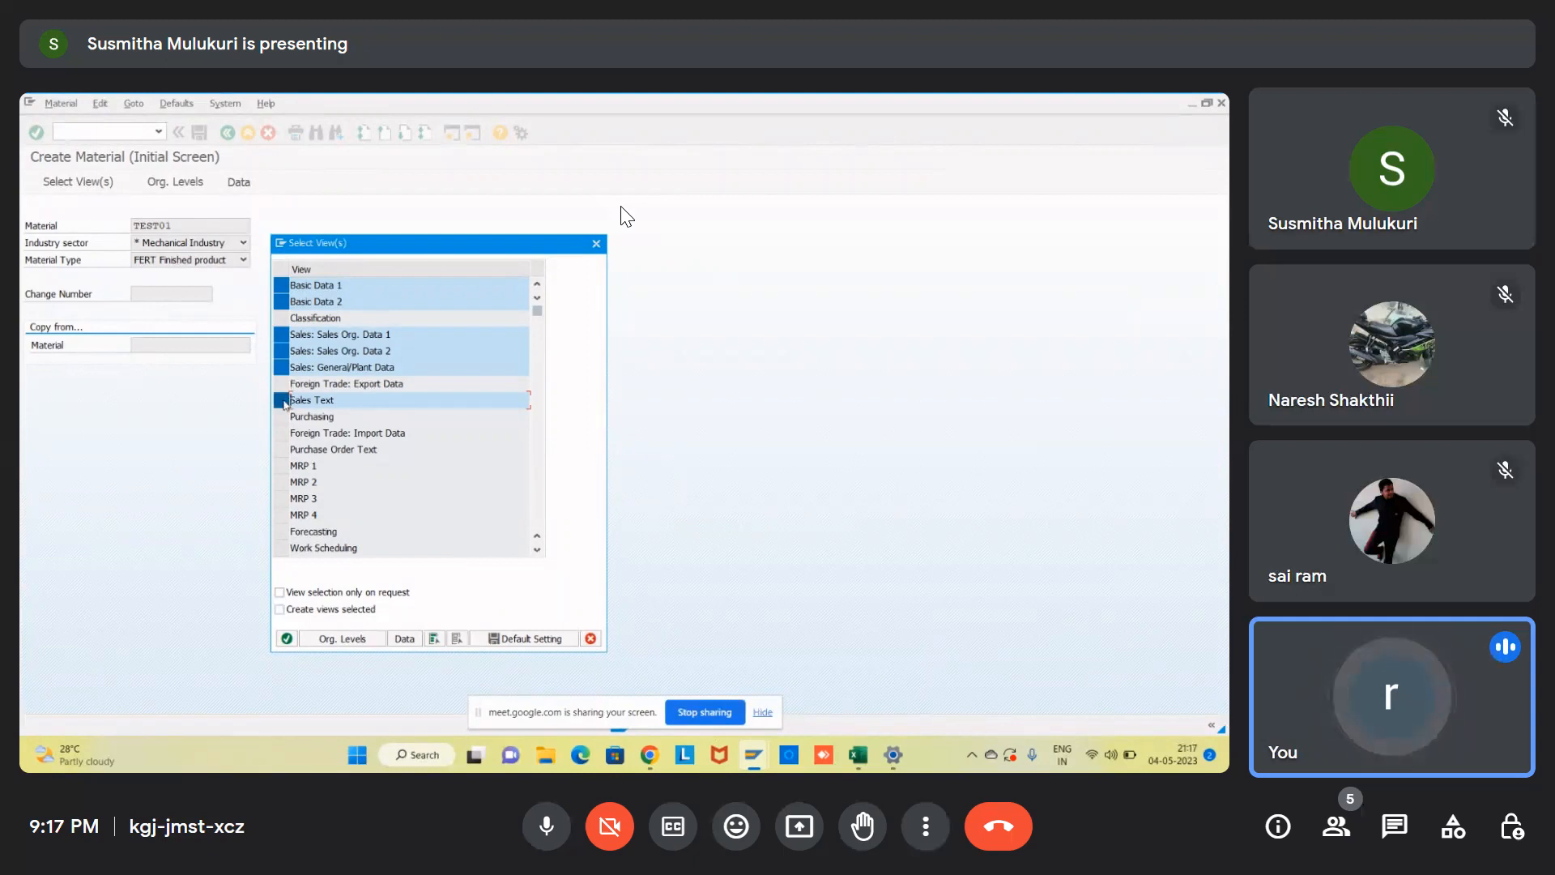
- Confirm the selected views for material TEST01 and set the organizational levels to sales organization 0005 and distribution channel 10
{"action": "left_click", "coordinate": [287, 639]}
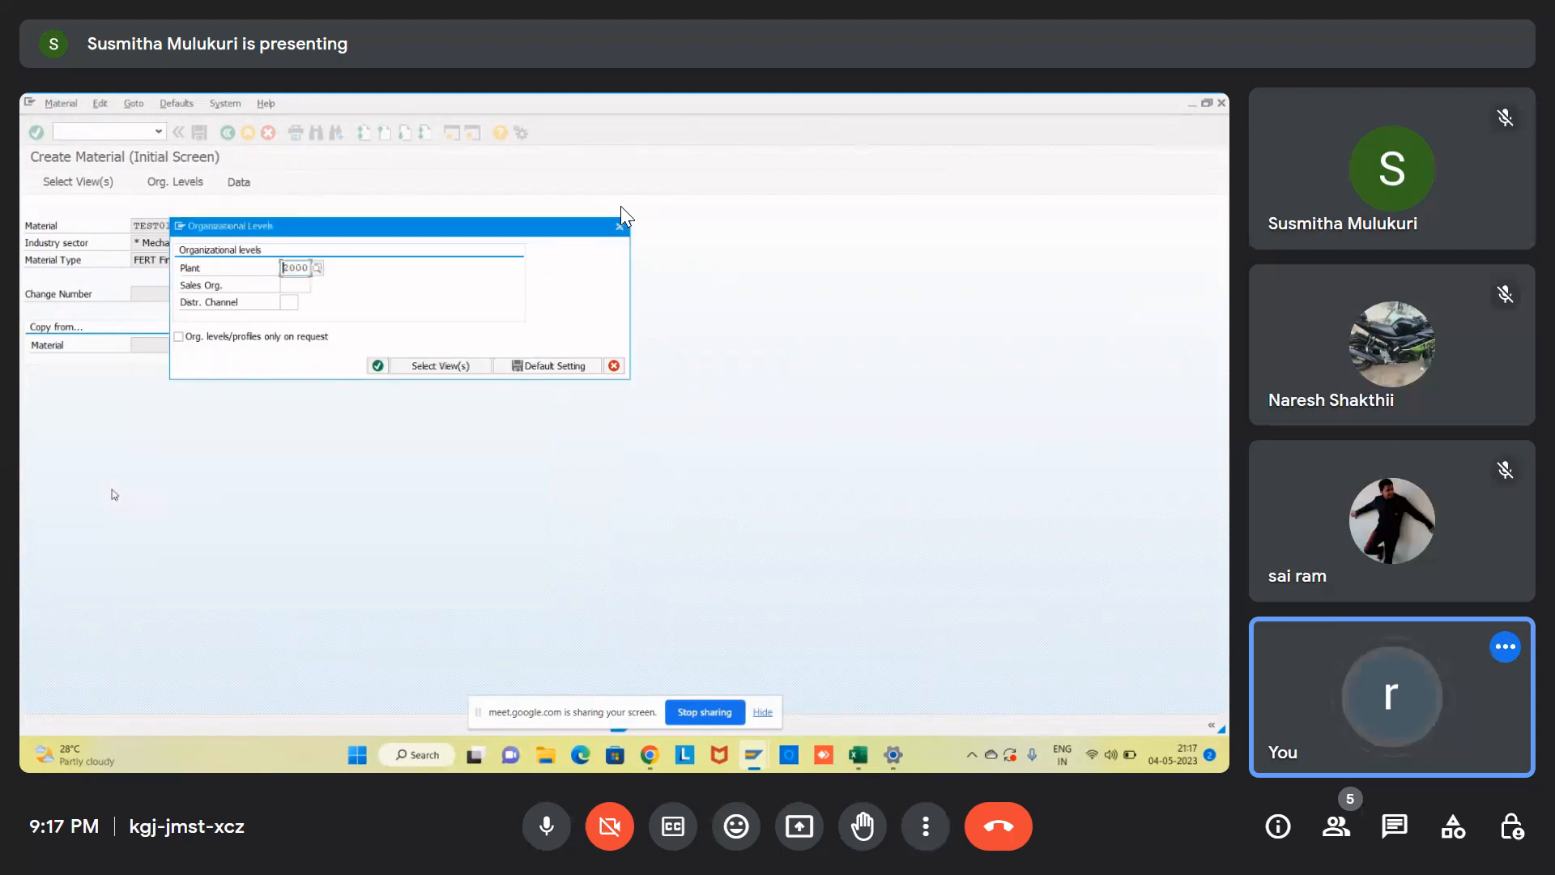
{"action": "left_click", "coordinate": [318, 286]}
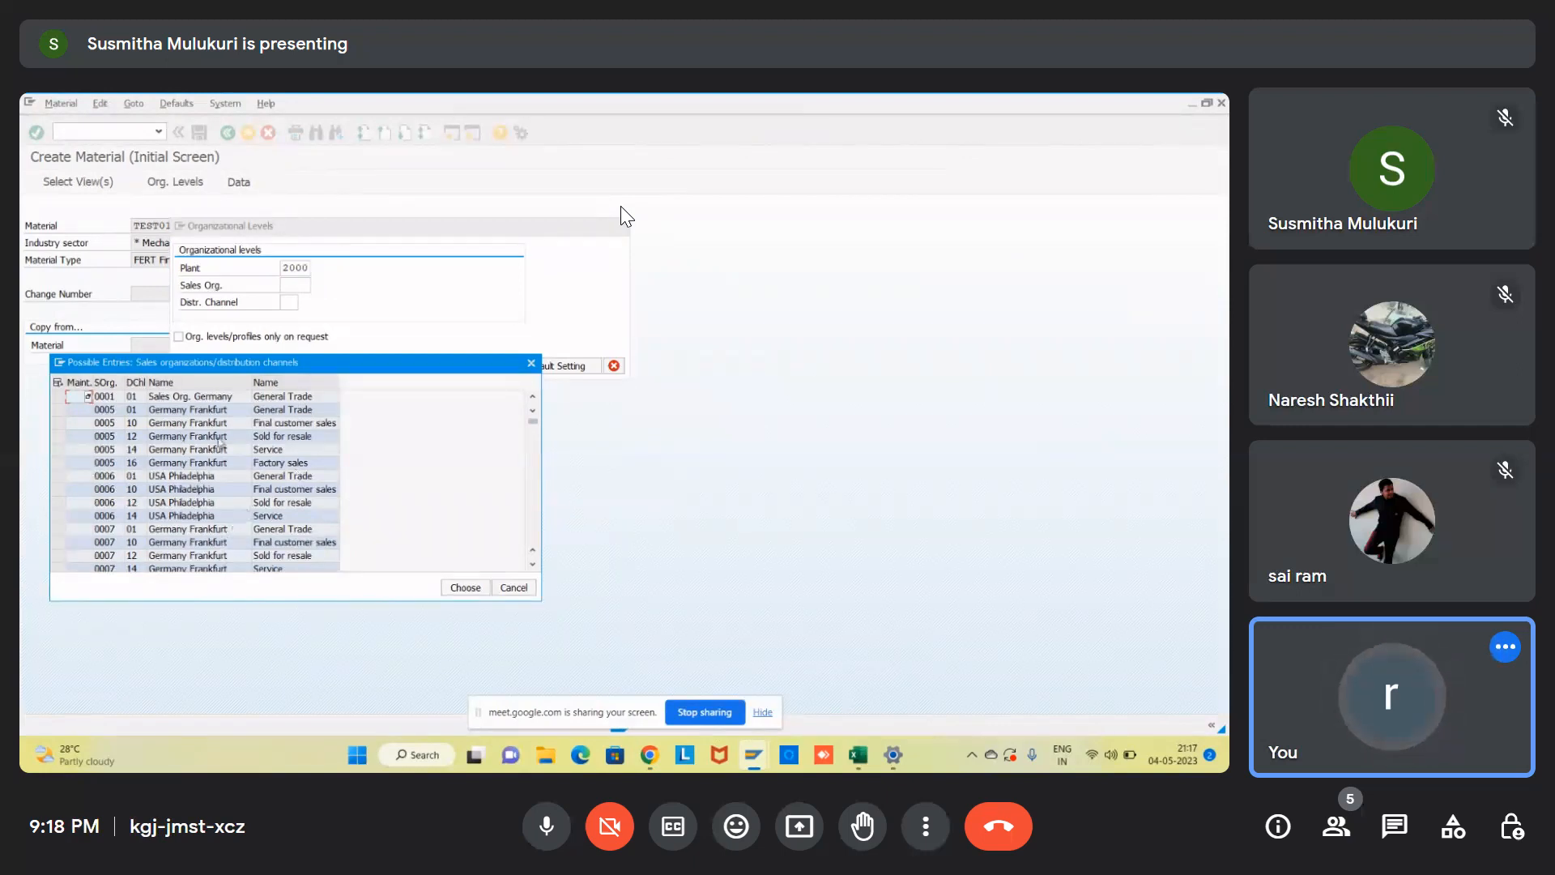
{"action": "double_click", "coordinate": [260, 423]}
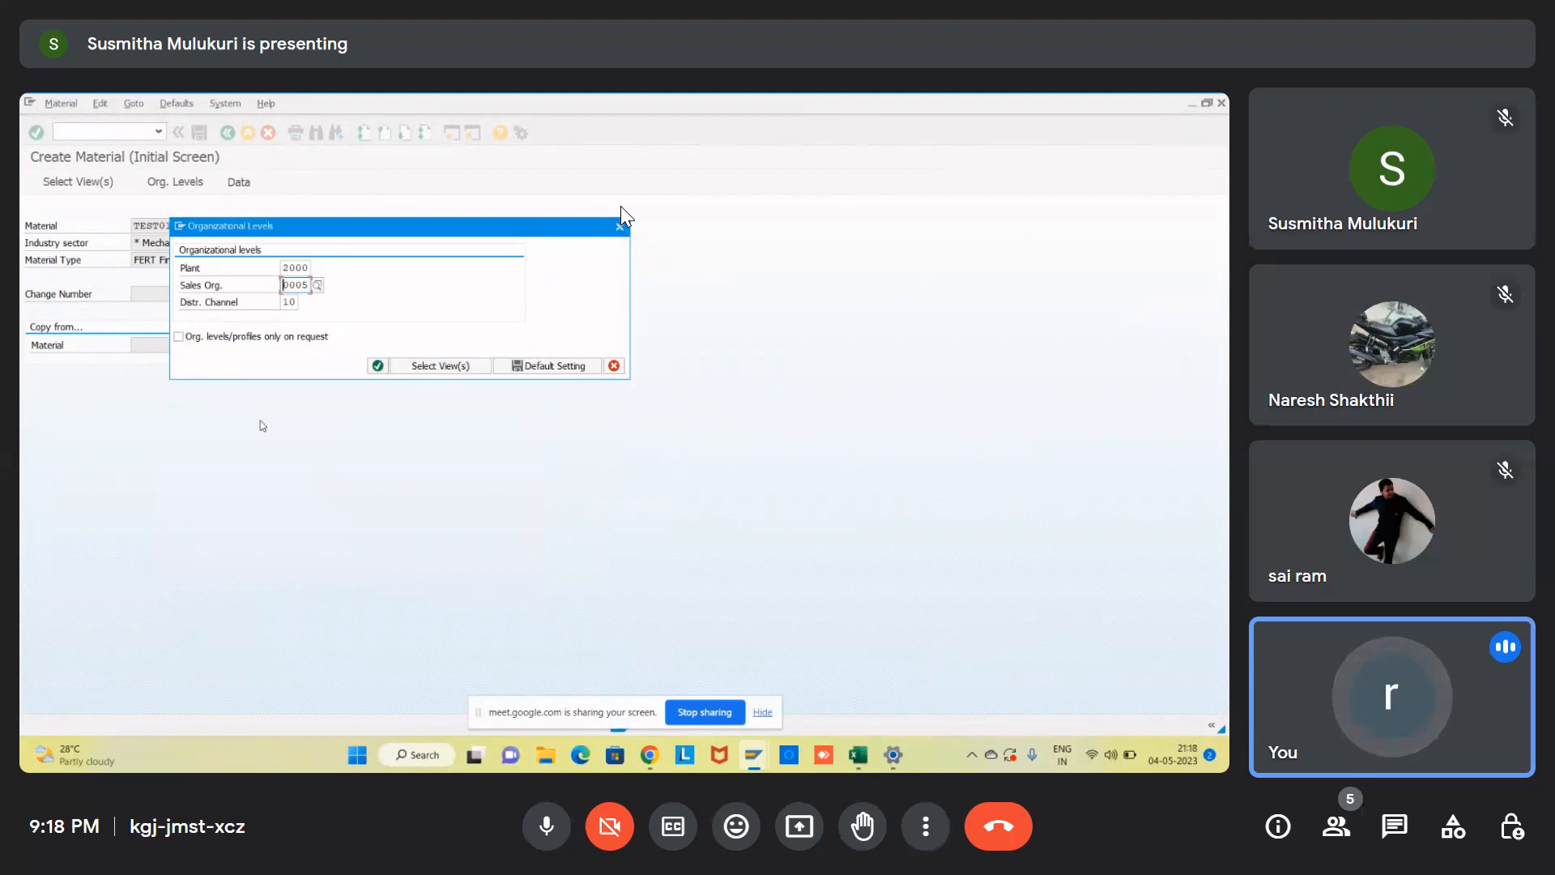
{"action": "left_click", "coordinate": [290, 302]}
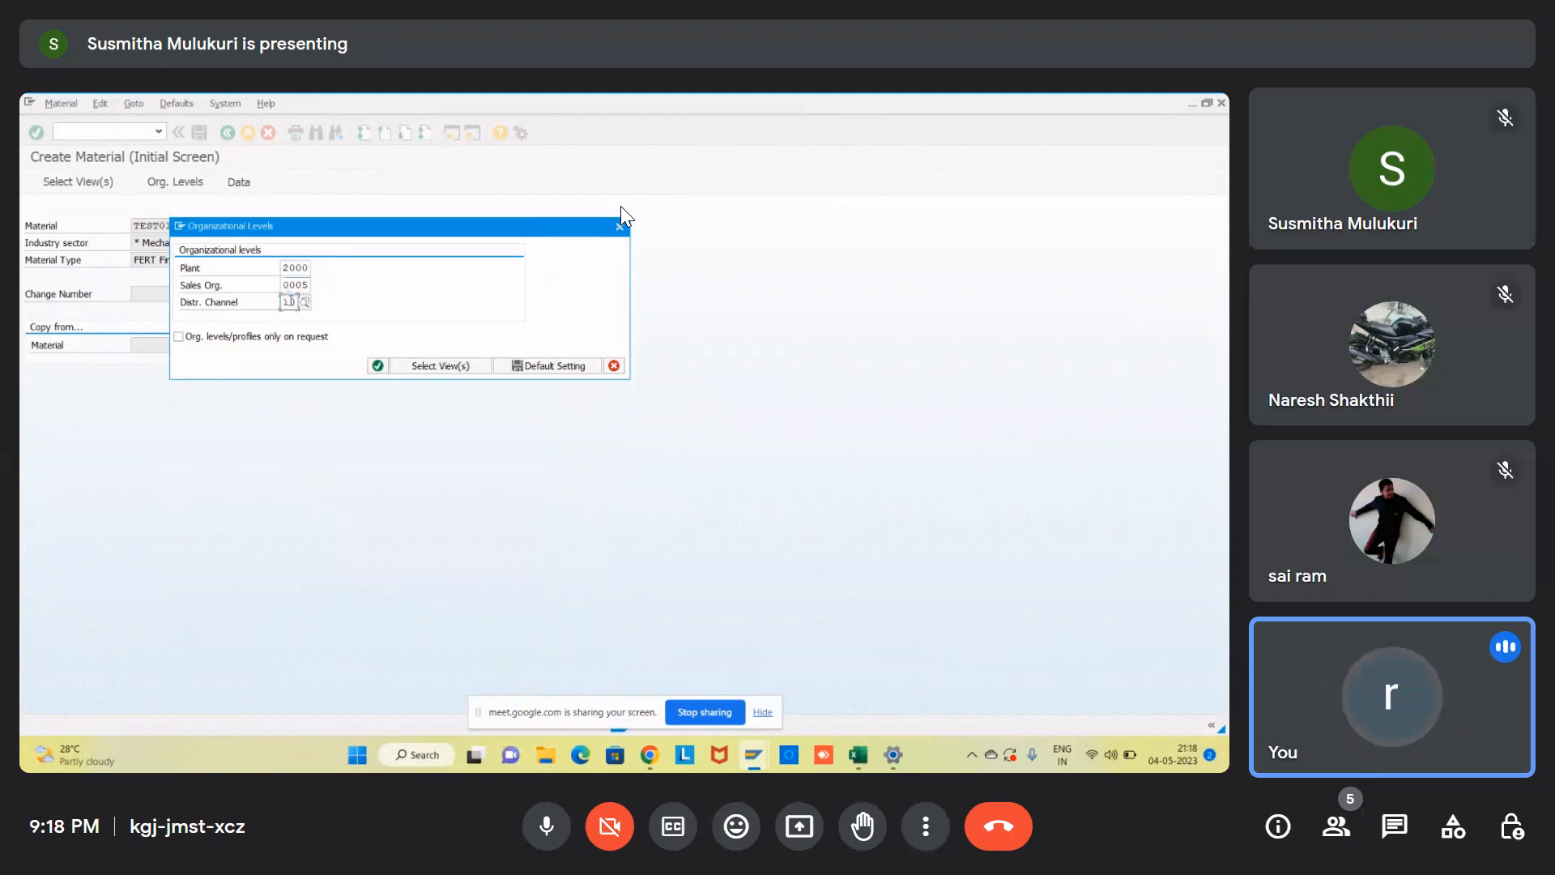
{"action": "left_click", "coordinate": [305, 303]}
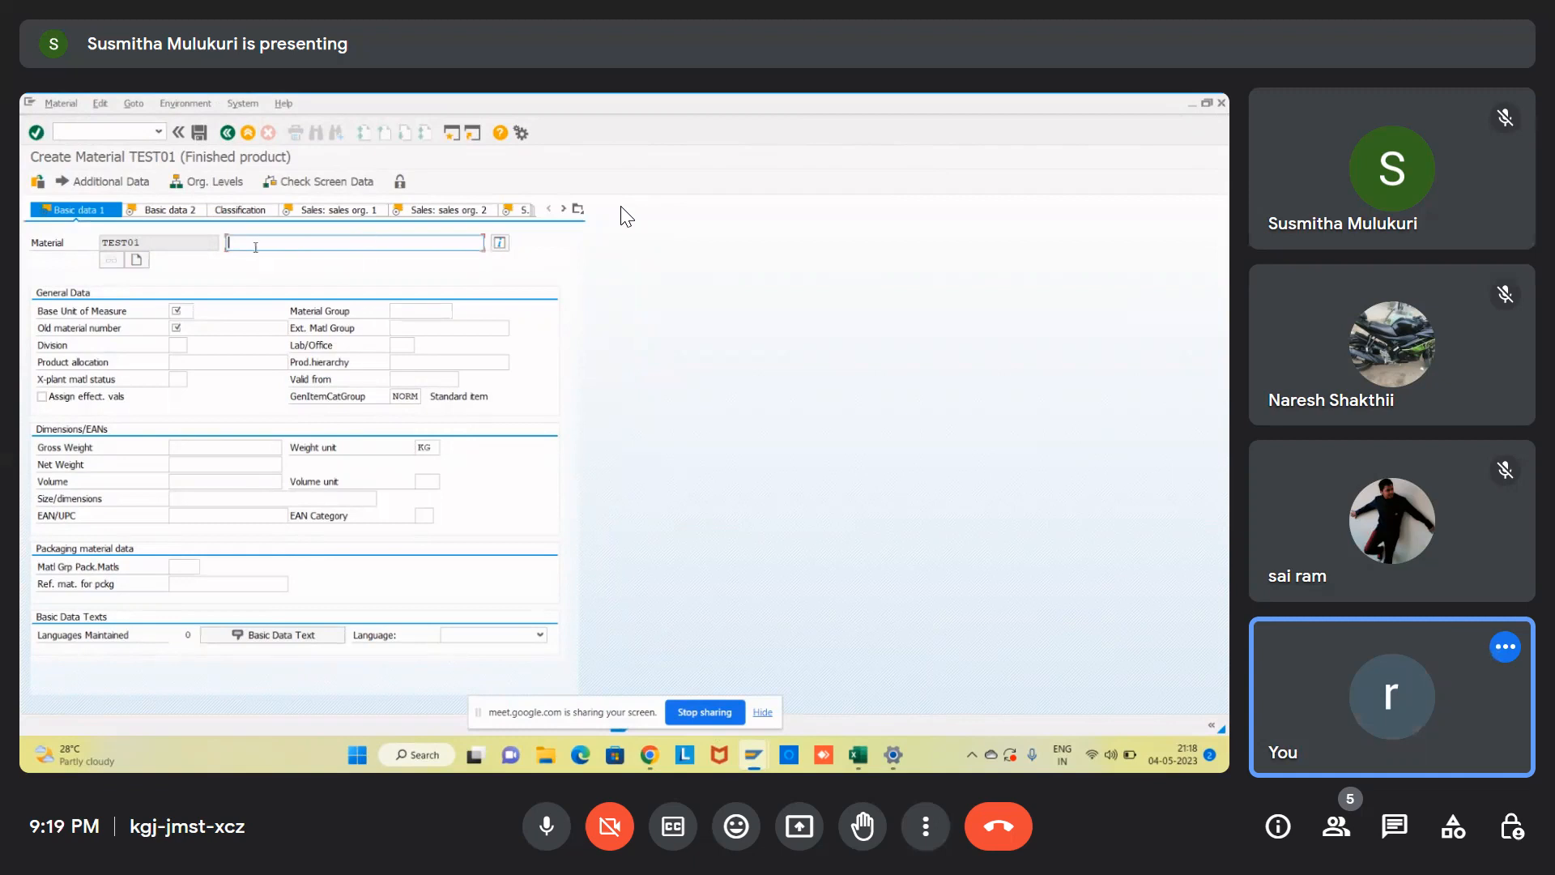
{"action": "type", "text": "raw"}
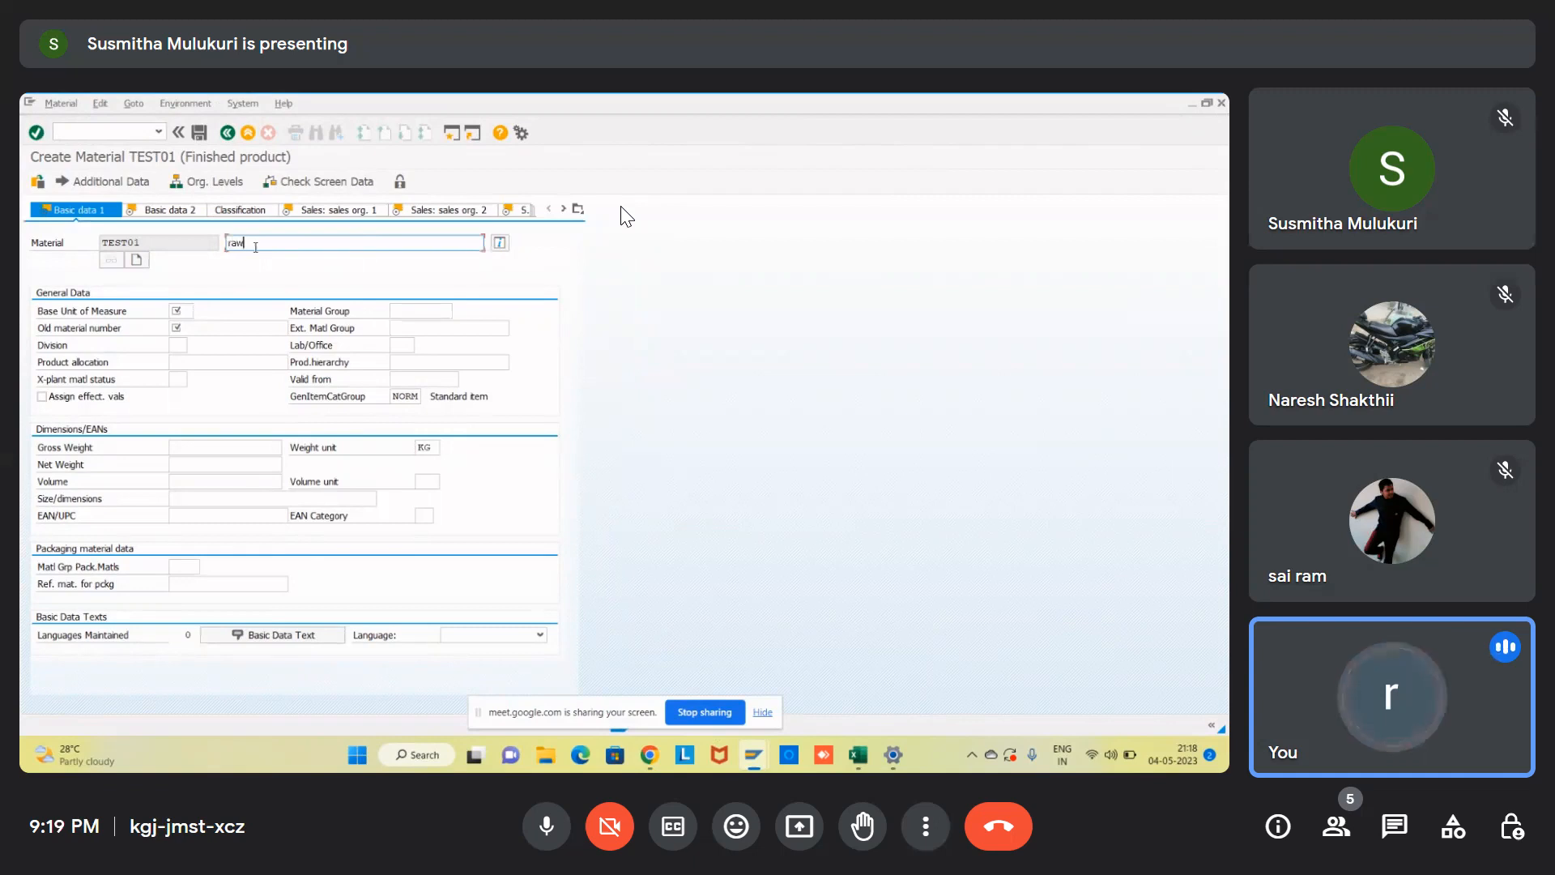
{"action": "key", "text": "BackSpace"}
{"action": "key", "text": "BackSpace"}
{"action": "key", "text": "BackSpace"}
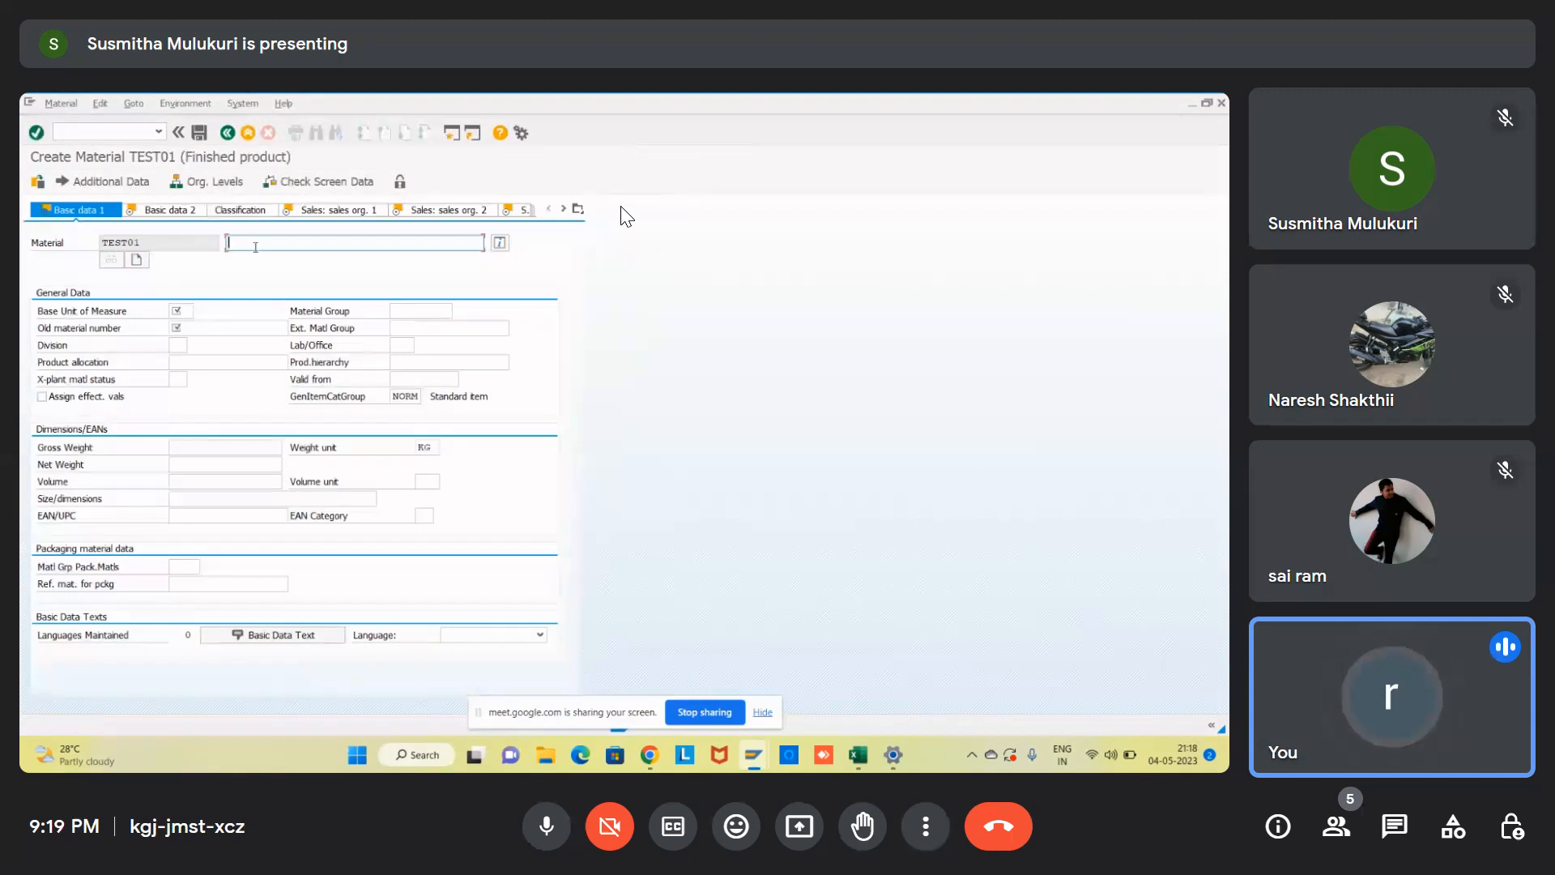
- Describe the material as "finished material test" and choose CV (Case) as its base unit of measure
{"action": "type", "text": "finished material"}
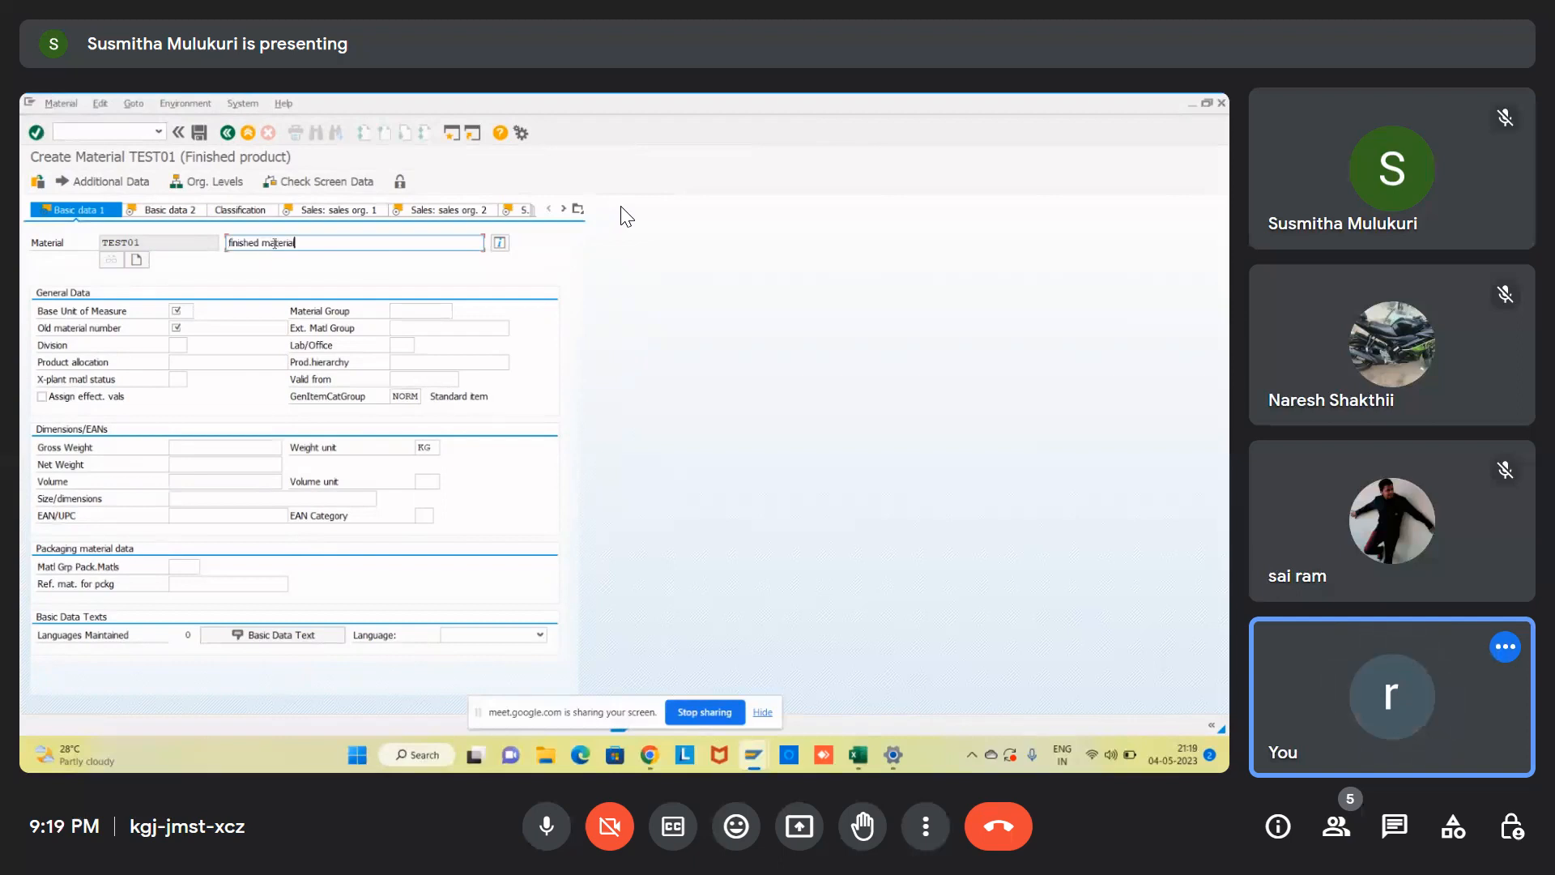
{"action": "type", "text": " test"}
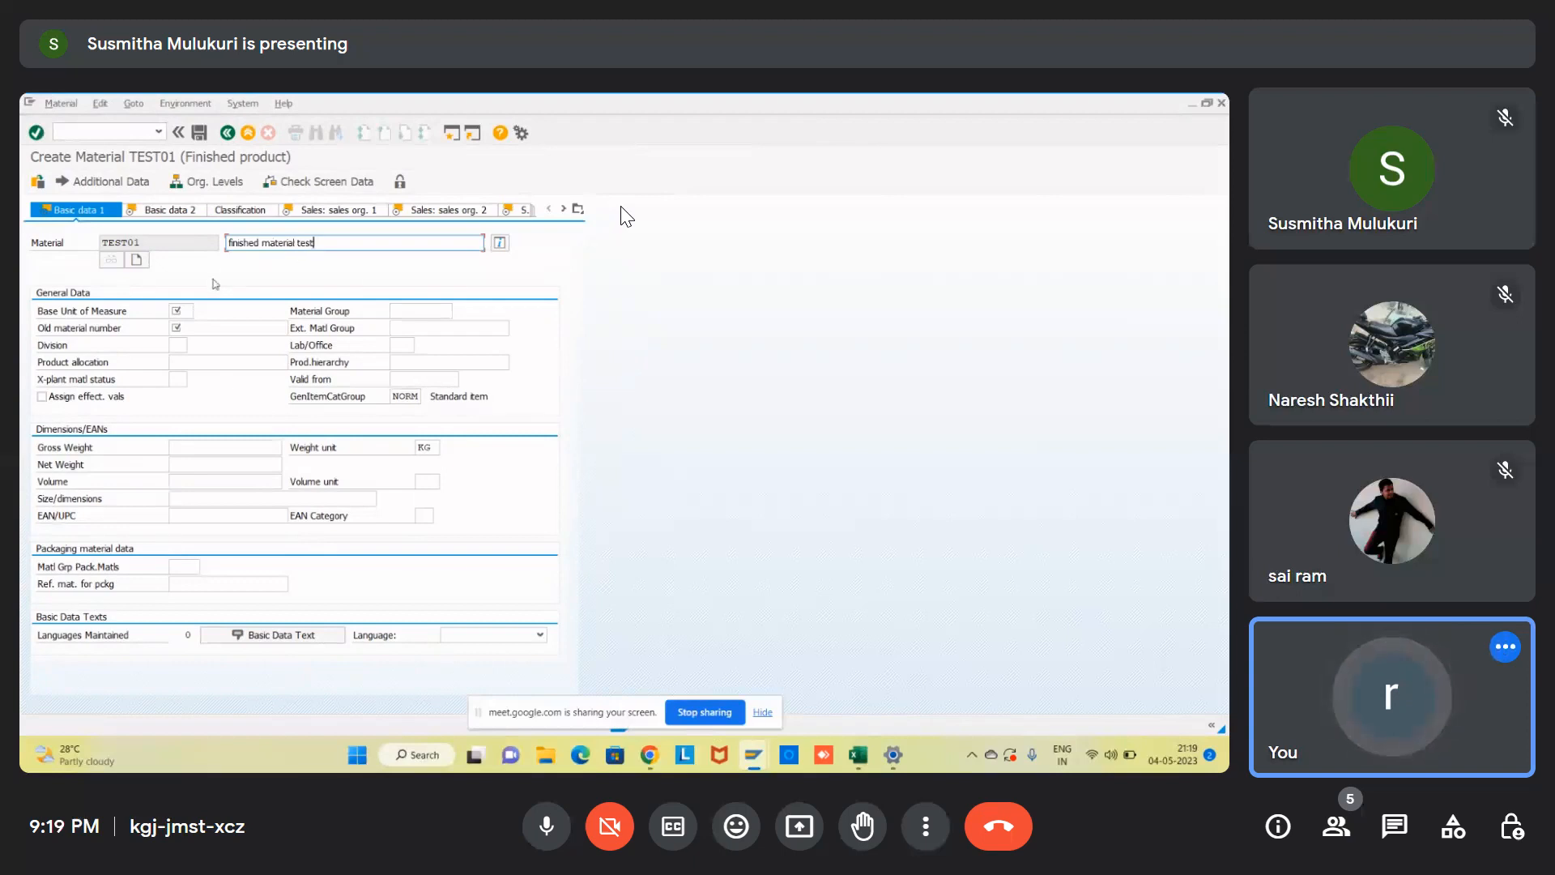
{"action": "left_click", "coordinate": [187, 310]}
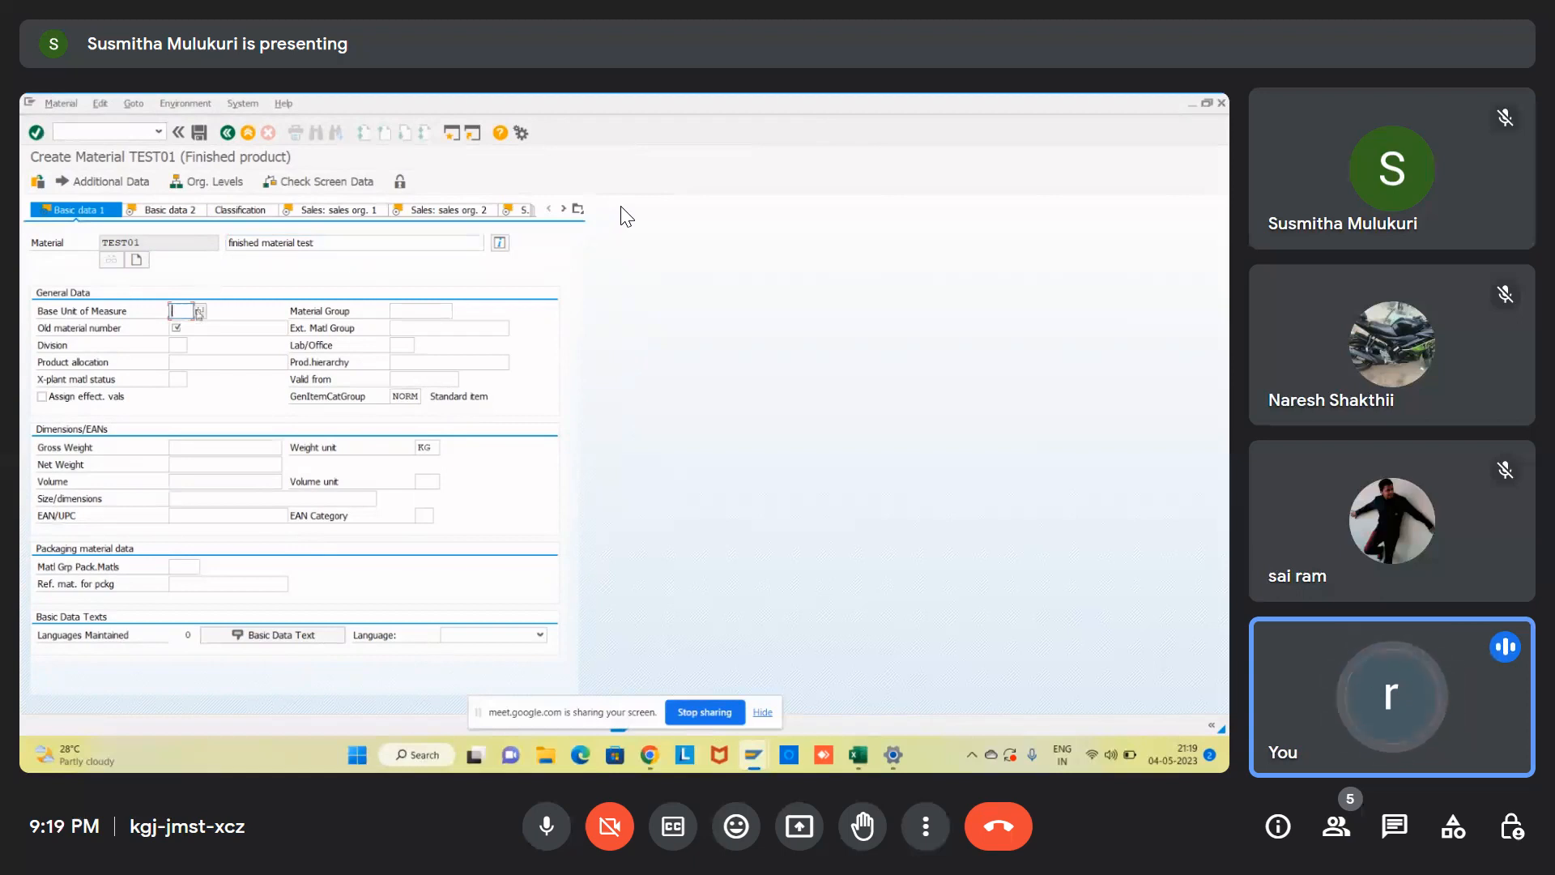
{"action": "left_click", "coordinate": [200, 311]}
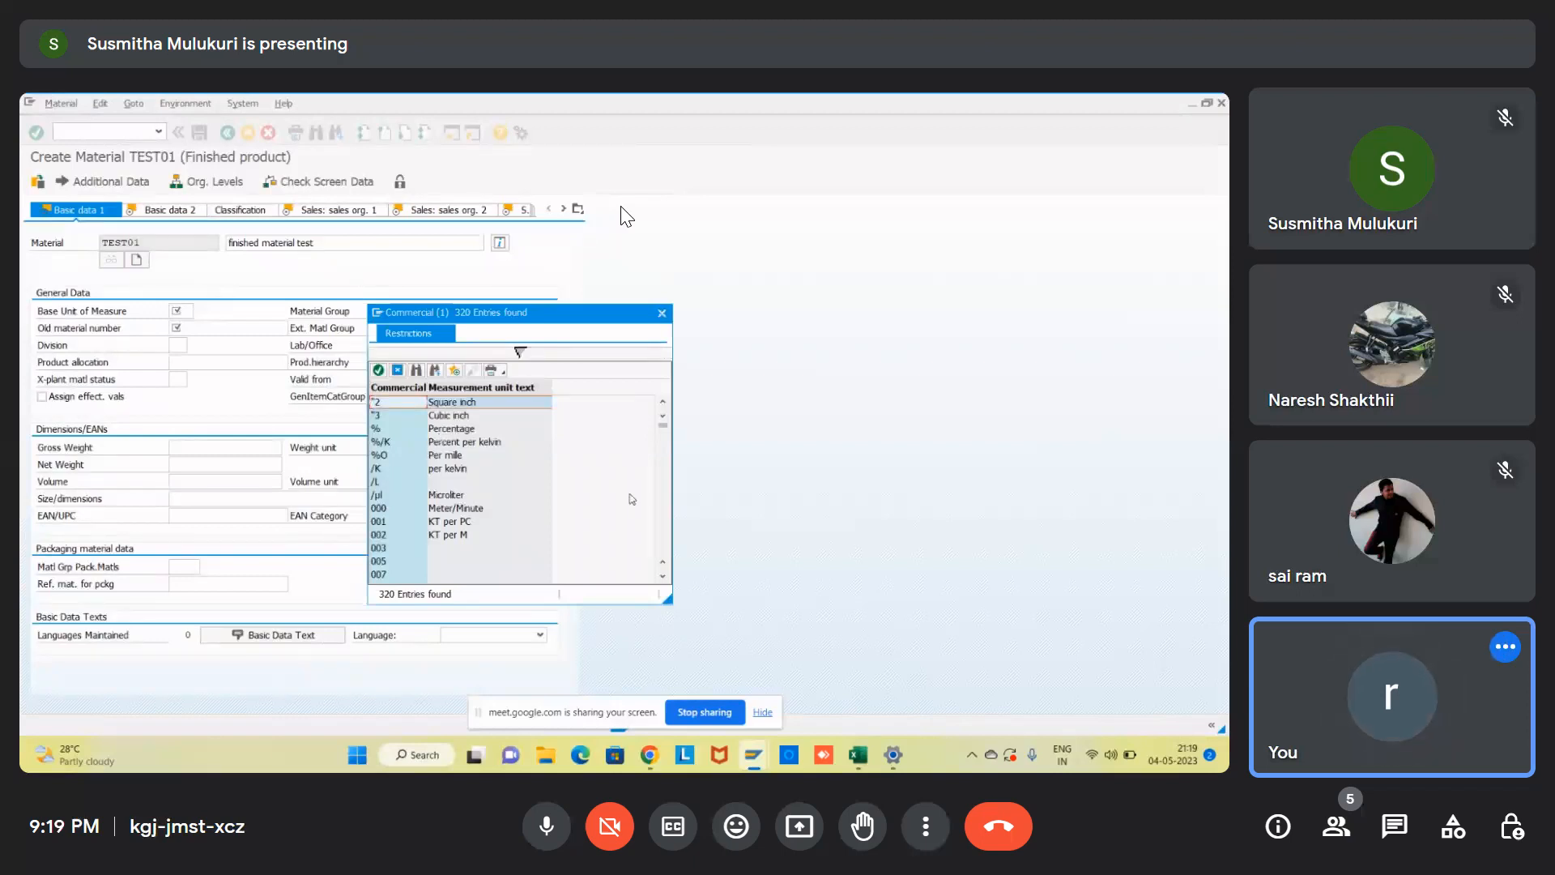
{"action": "left_click", "coordinate": [663, 576]}
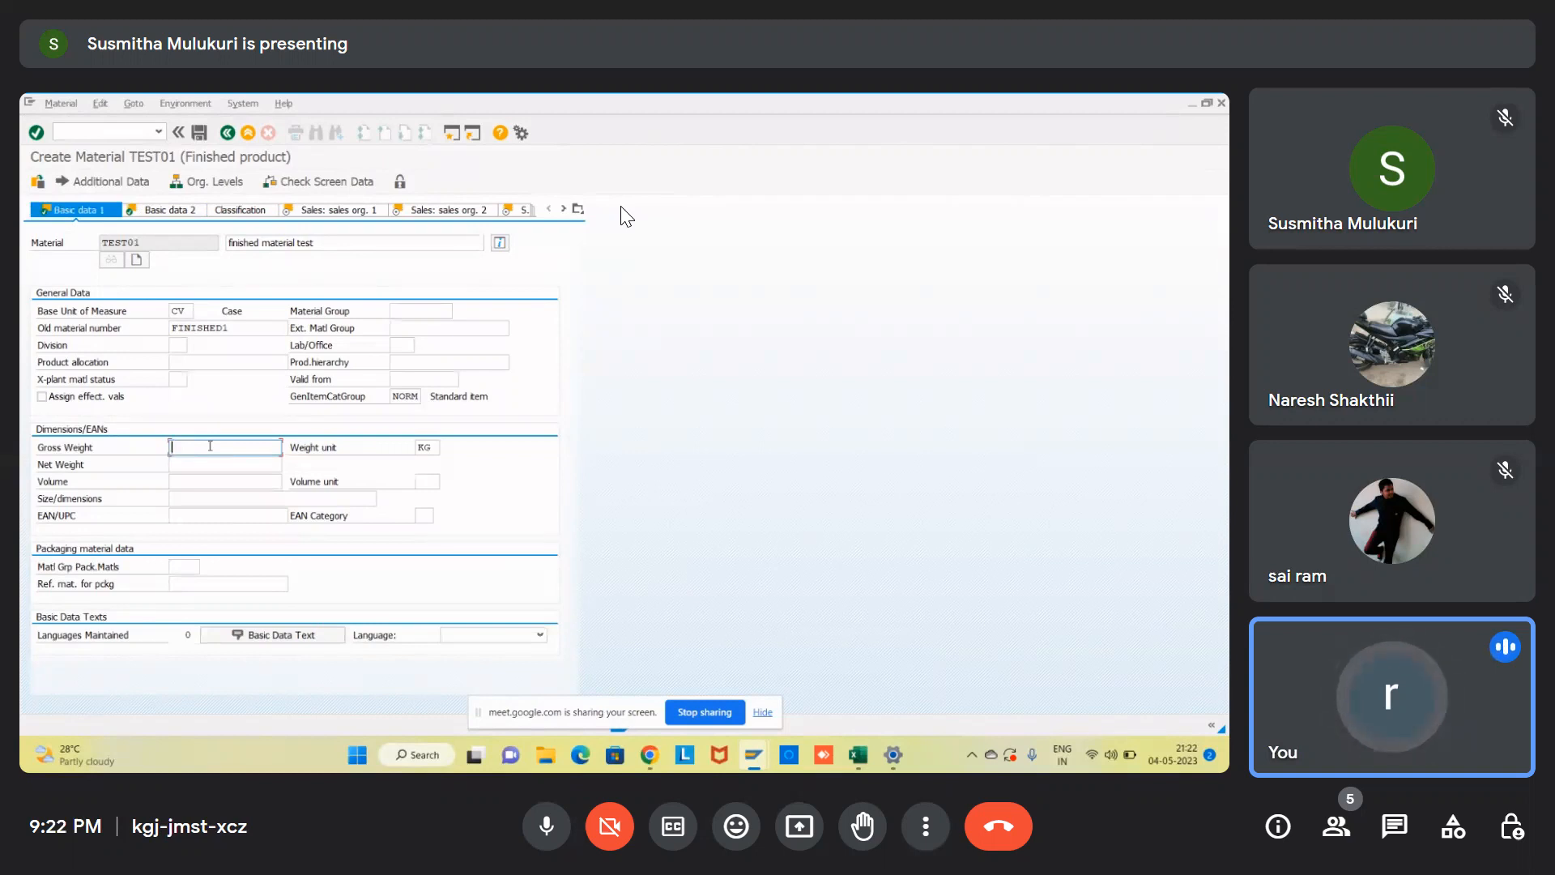
- Set the material's gross weight to 2 and net weight to 1, and continue to the second basic data view
{"action": "type", "text": "2"}
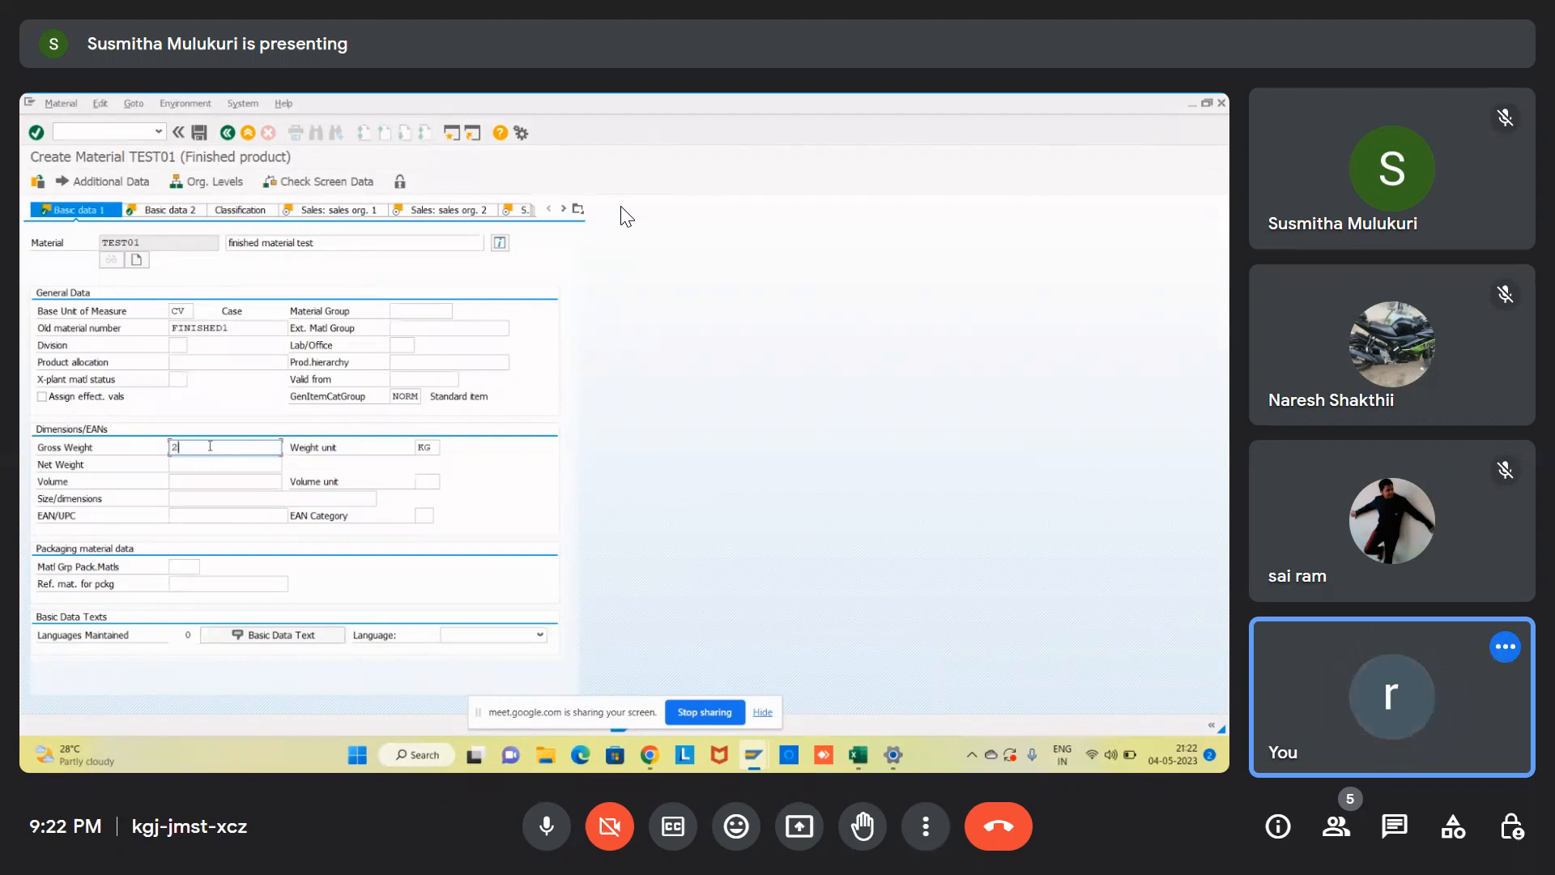
{"action": "left_click", "coordinate": [206, 461]}
{"action": "type", "text": "1"}
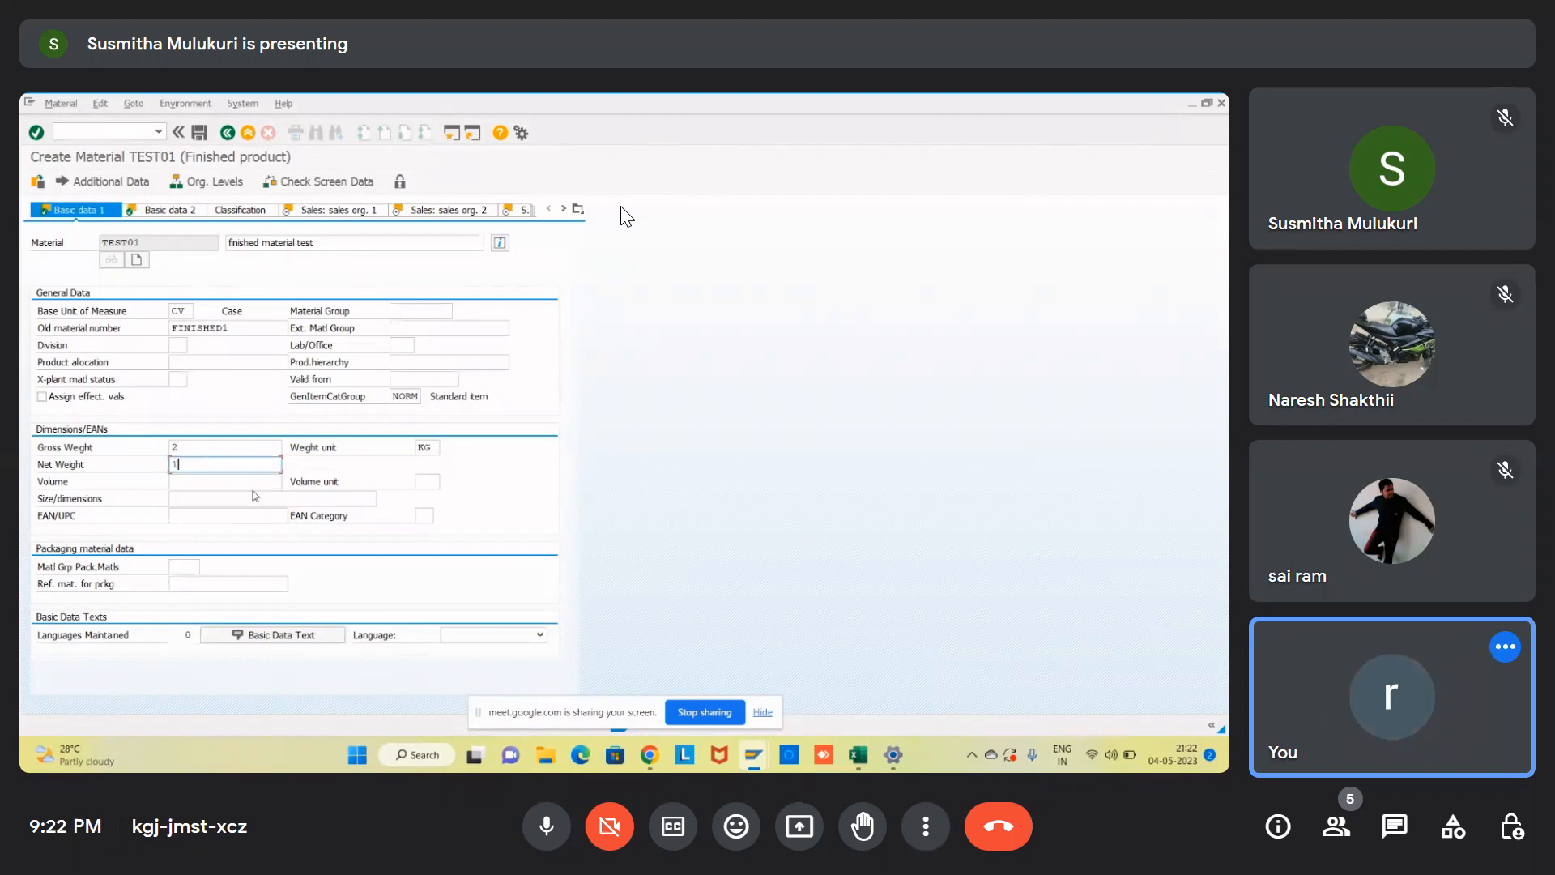
{"action": "key", "text": "Return"}
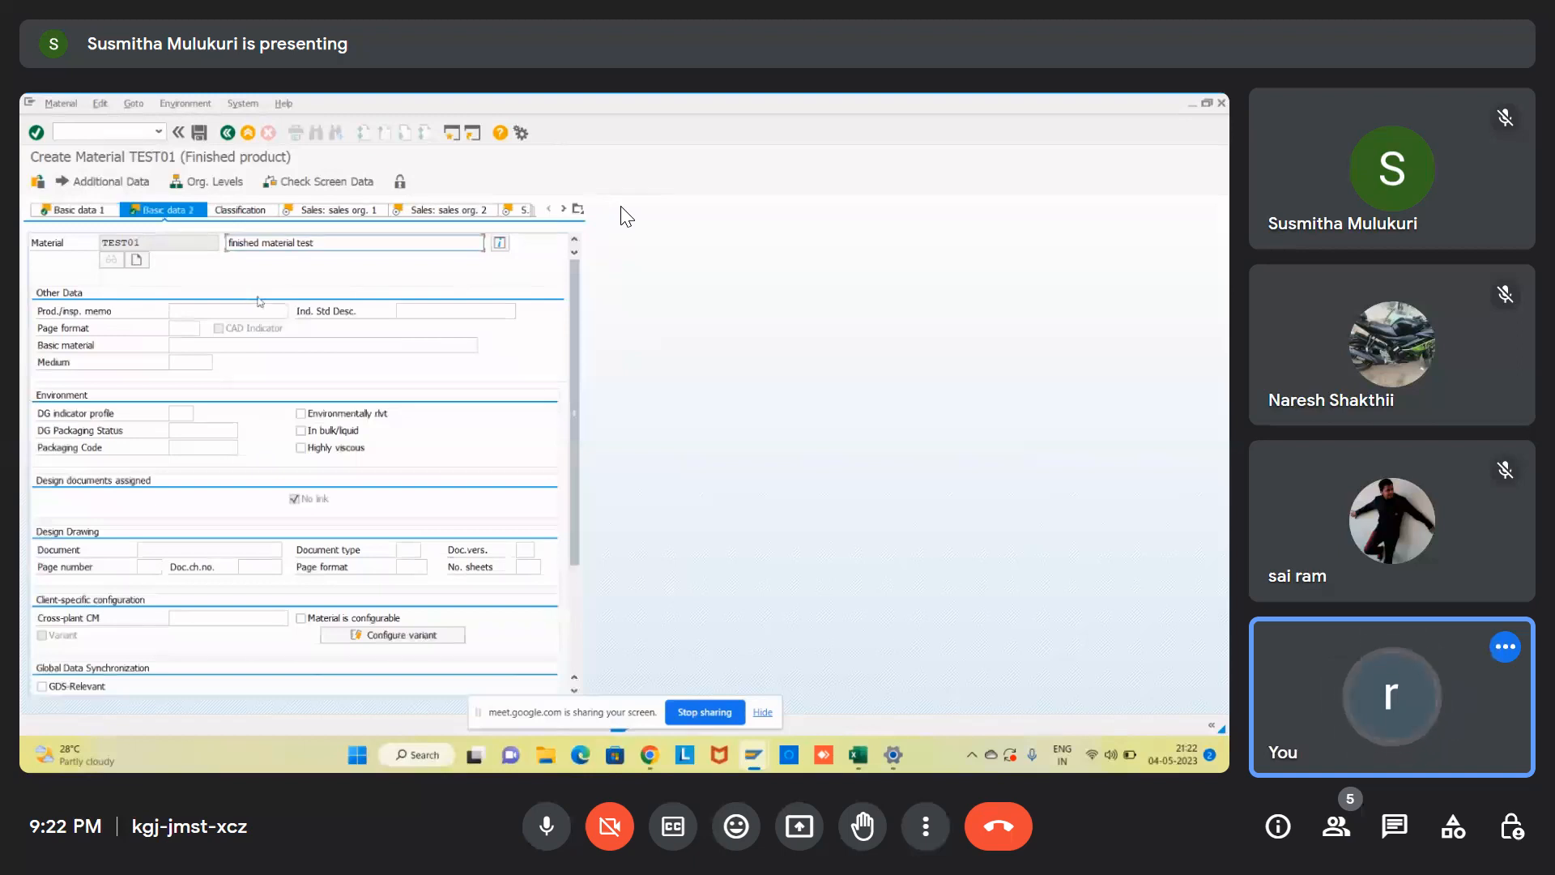
- Advance to the Sales: General/Plant view and set the transportation group to 0003 (Container) in the shipping data
{"action": "left_click", "coordinate": [256, 211]}
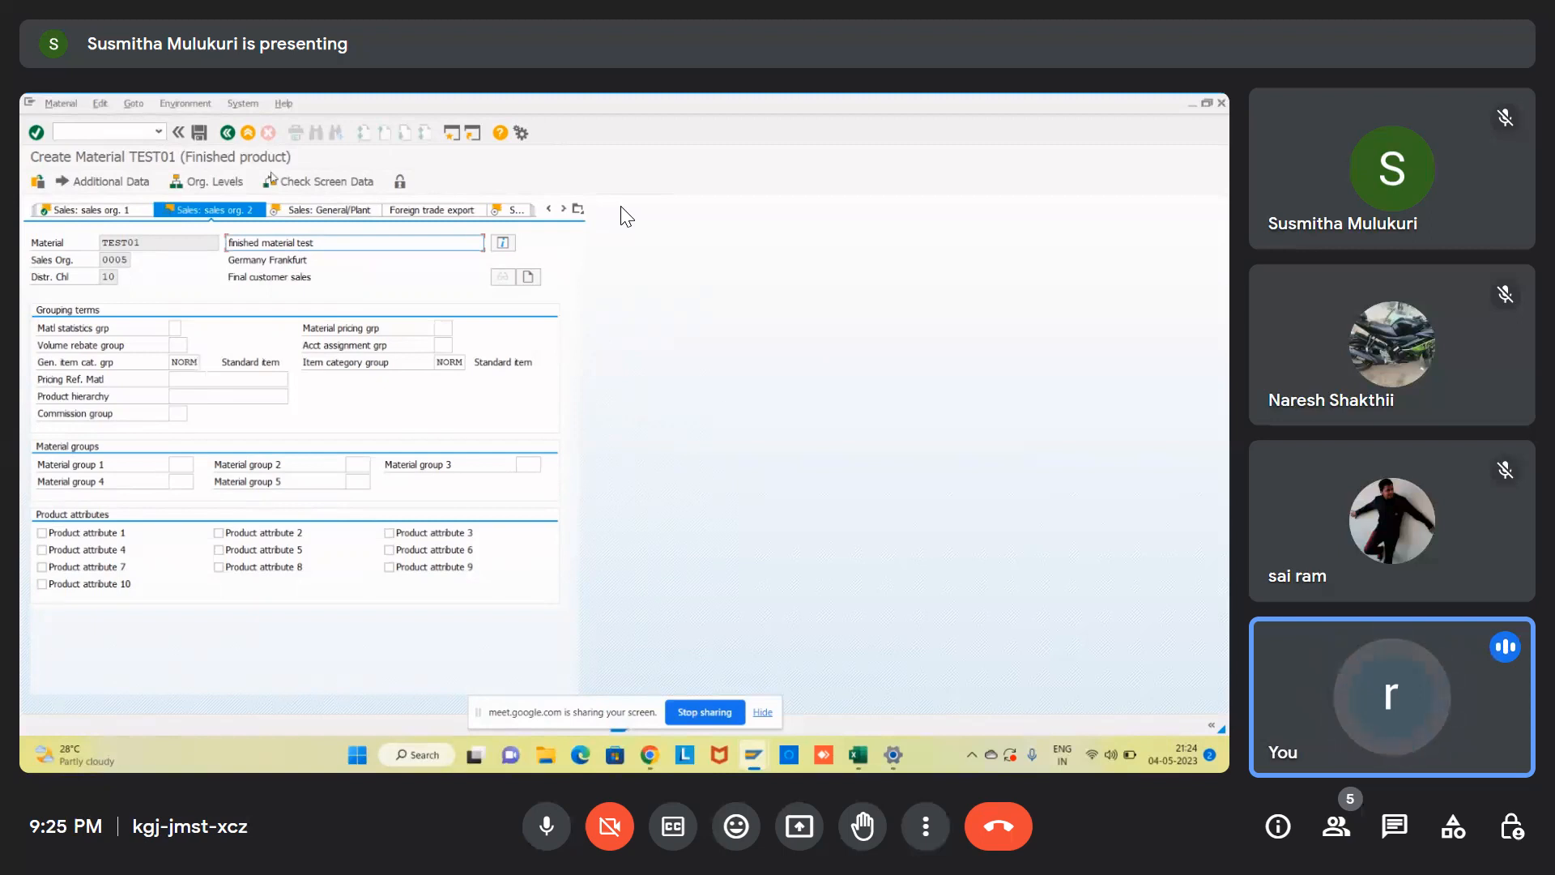
{"action": "left_click", "coordinate": [359, 210]}
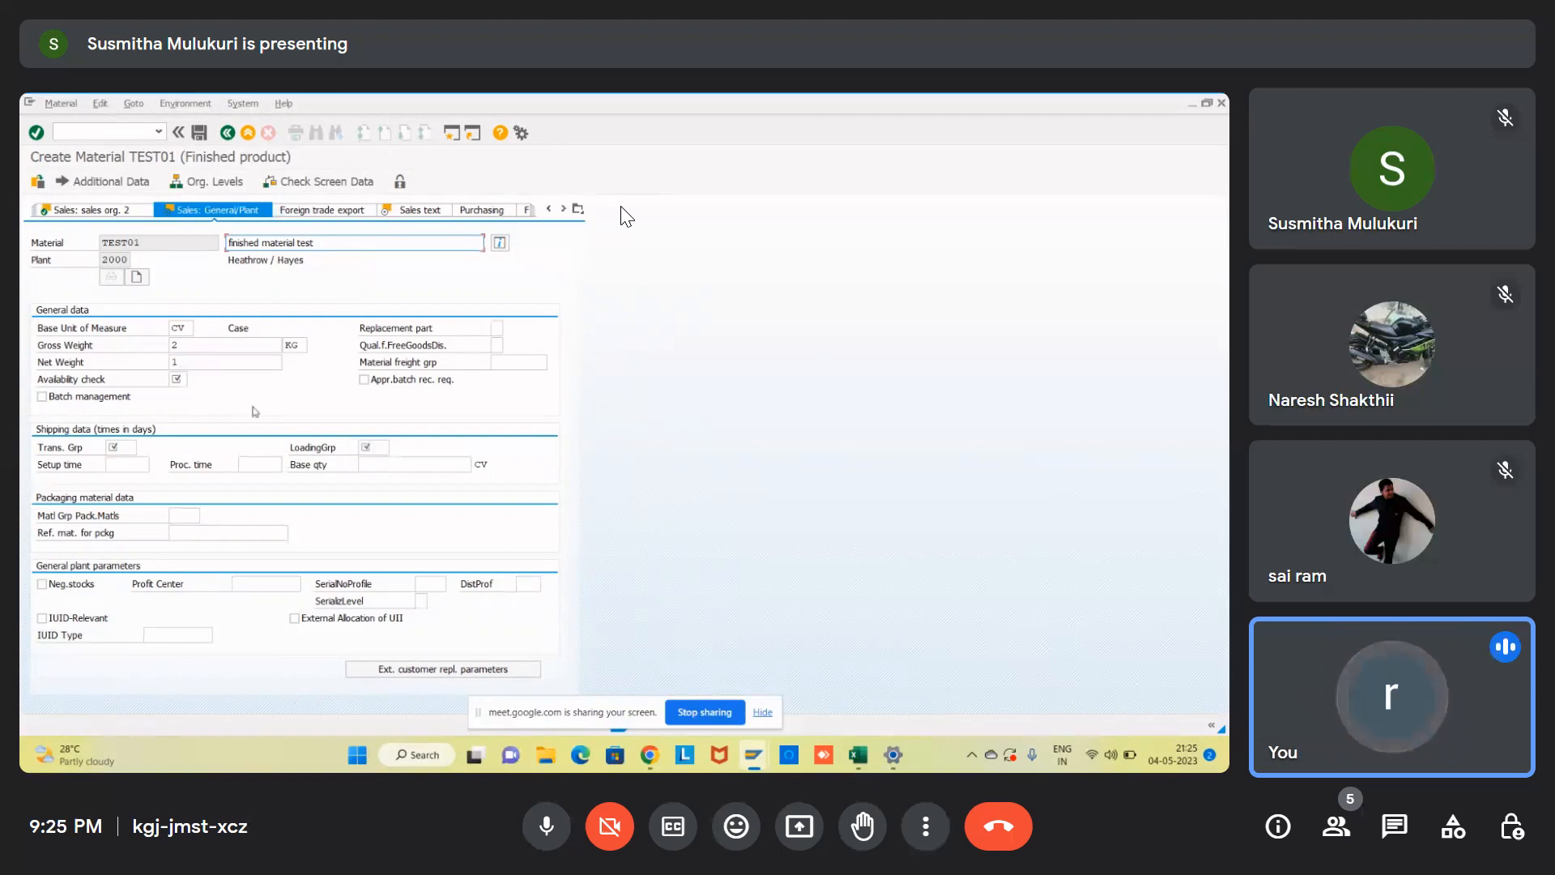
{"action": "left_click", "coordinate": [117, 447]}
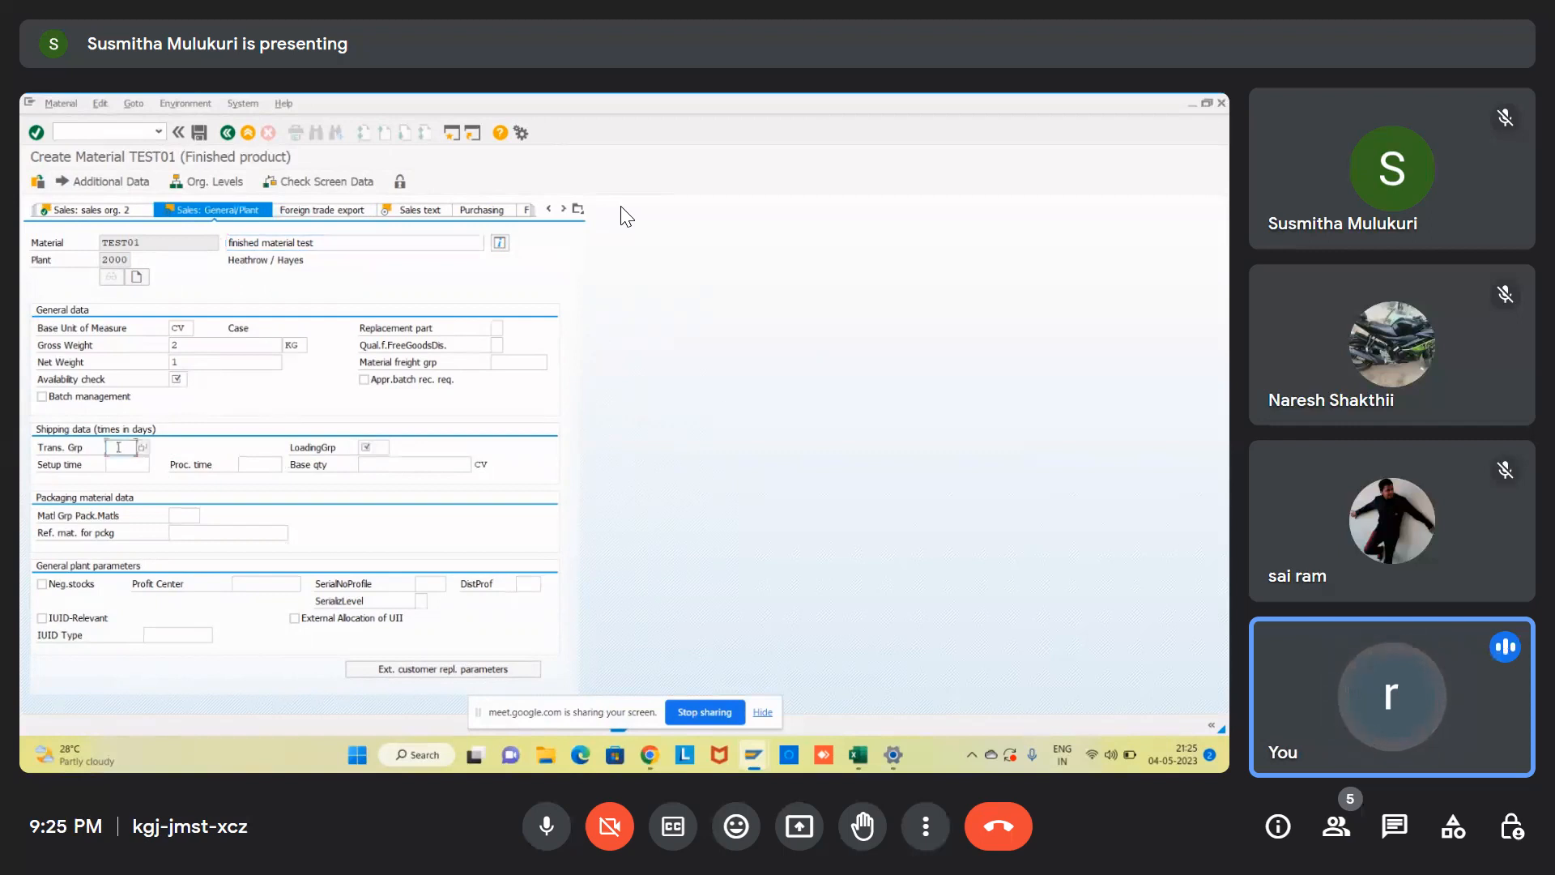
{"action": "left_click", "coordinate": [142, 448]}
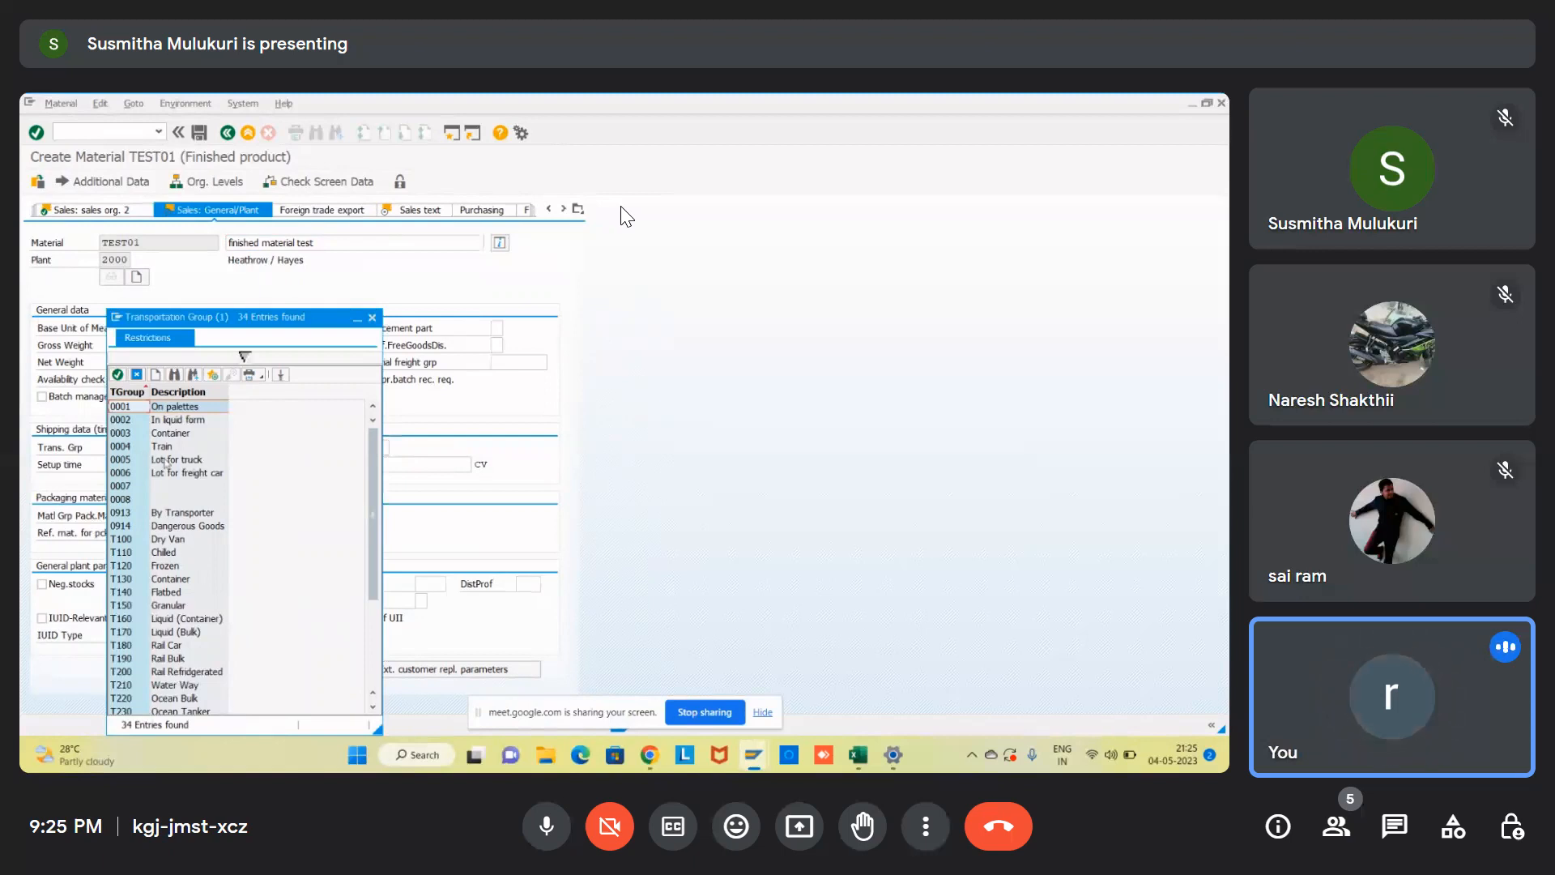
{"action": "double_click", "coordinate": [167, 438]}
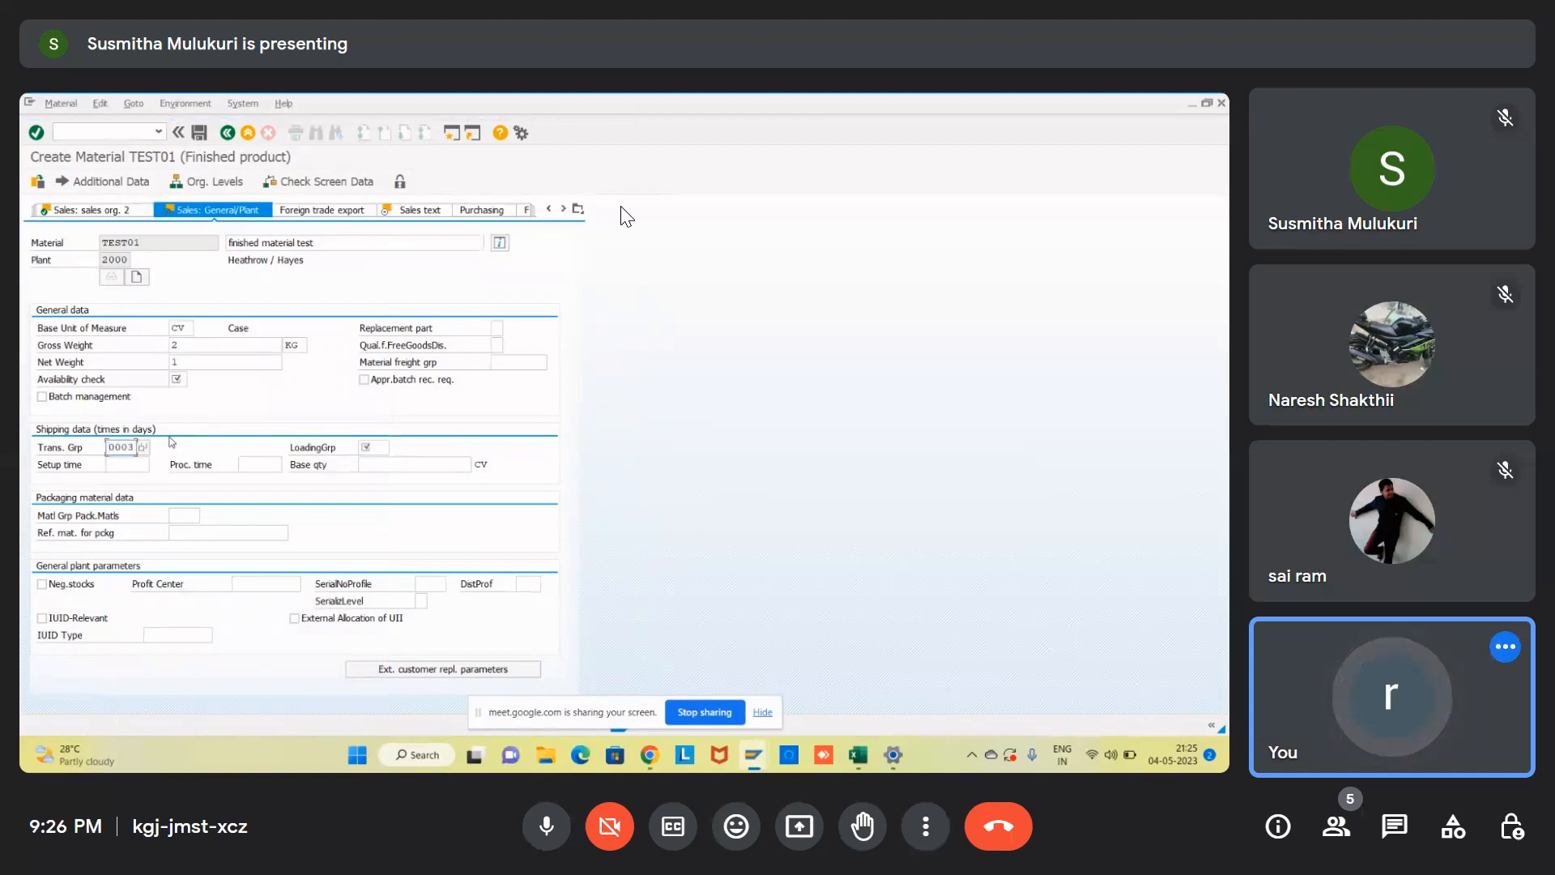
{"action": "left_click", "coordinate": [381, 447]}
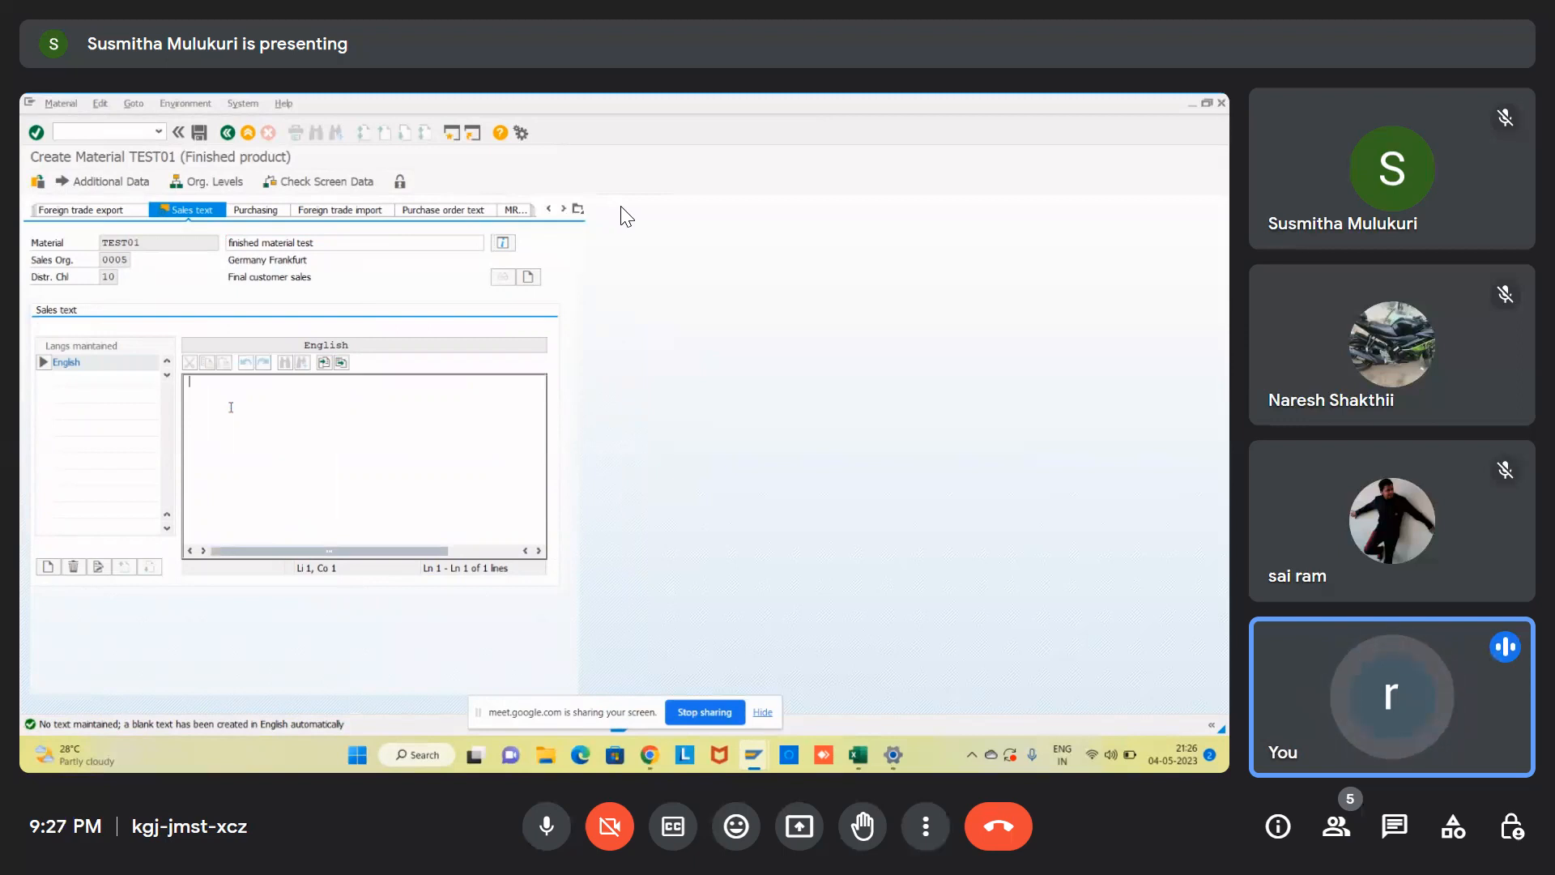
- Enter "handle with care" as the English sales text of the material
{"action": "type", "text": "handle with"}
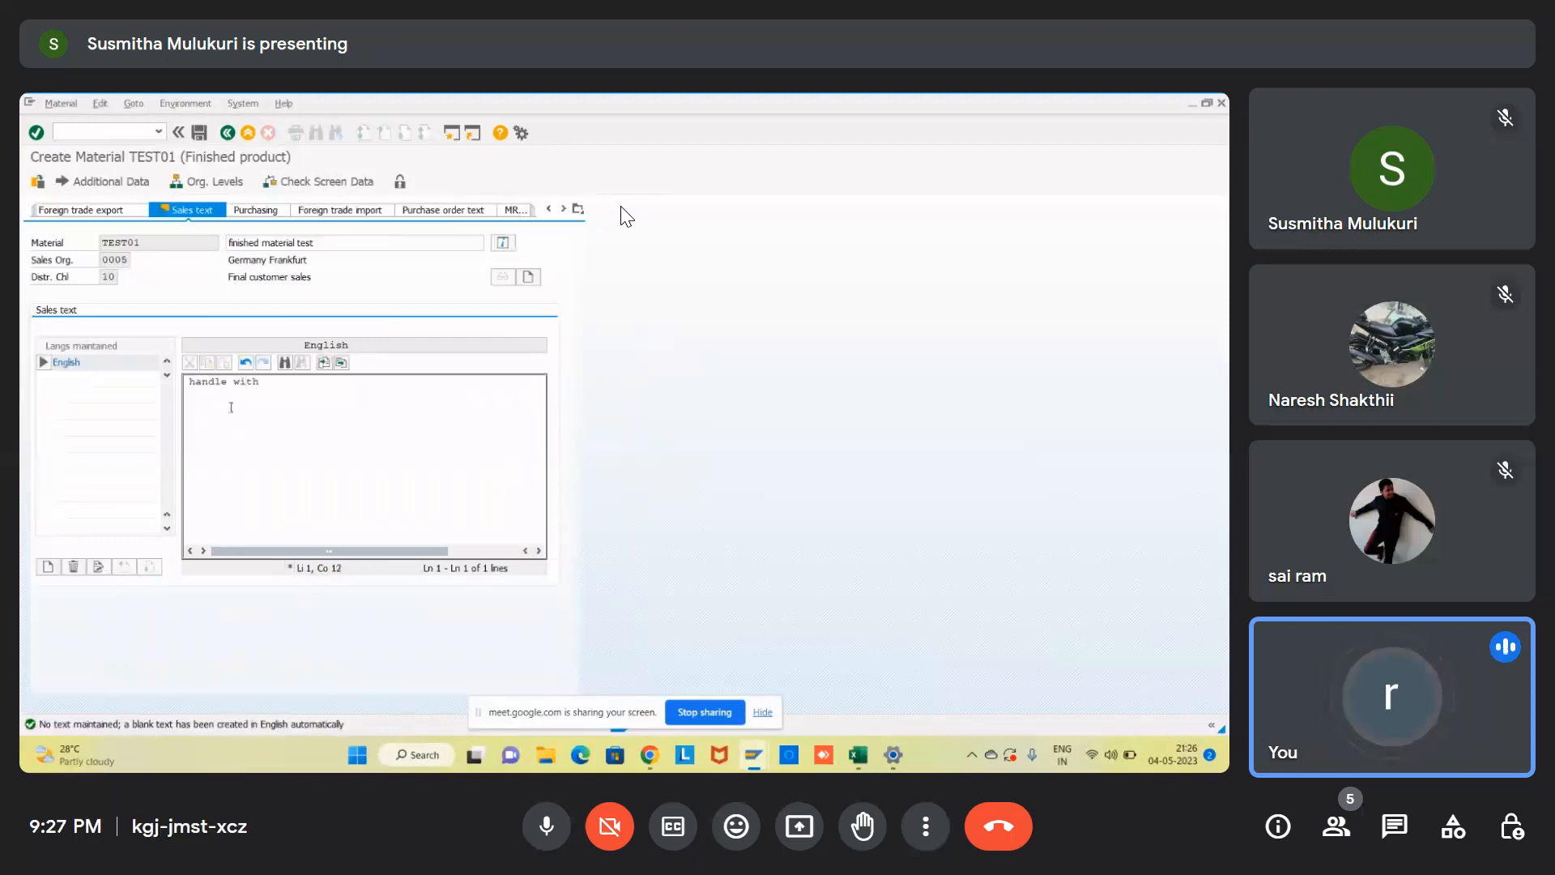
{"action": "type", "text": " care"}
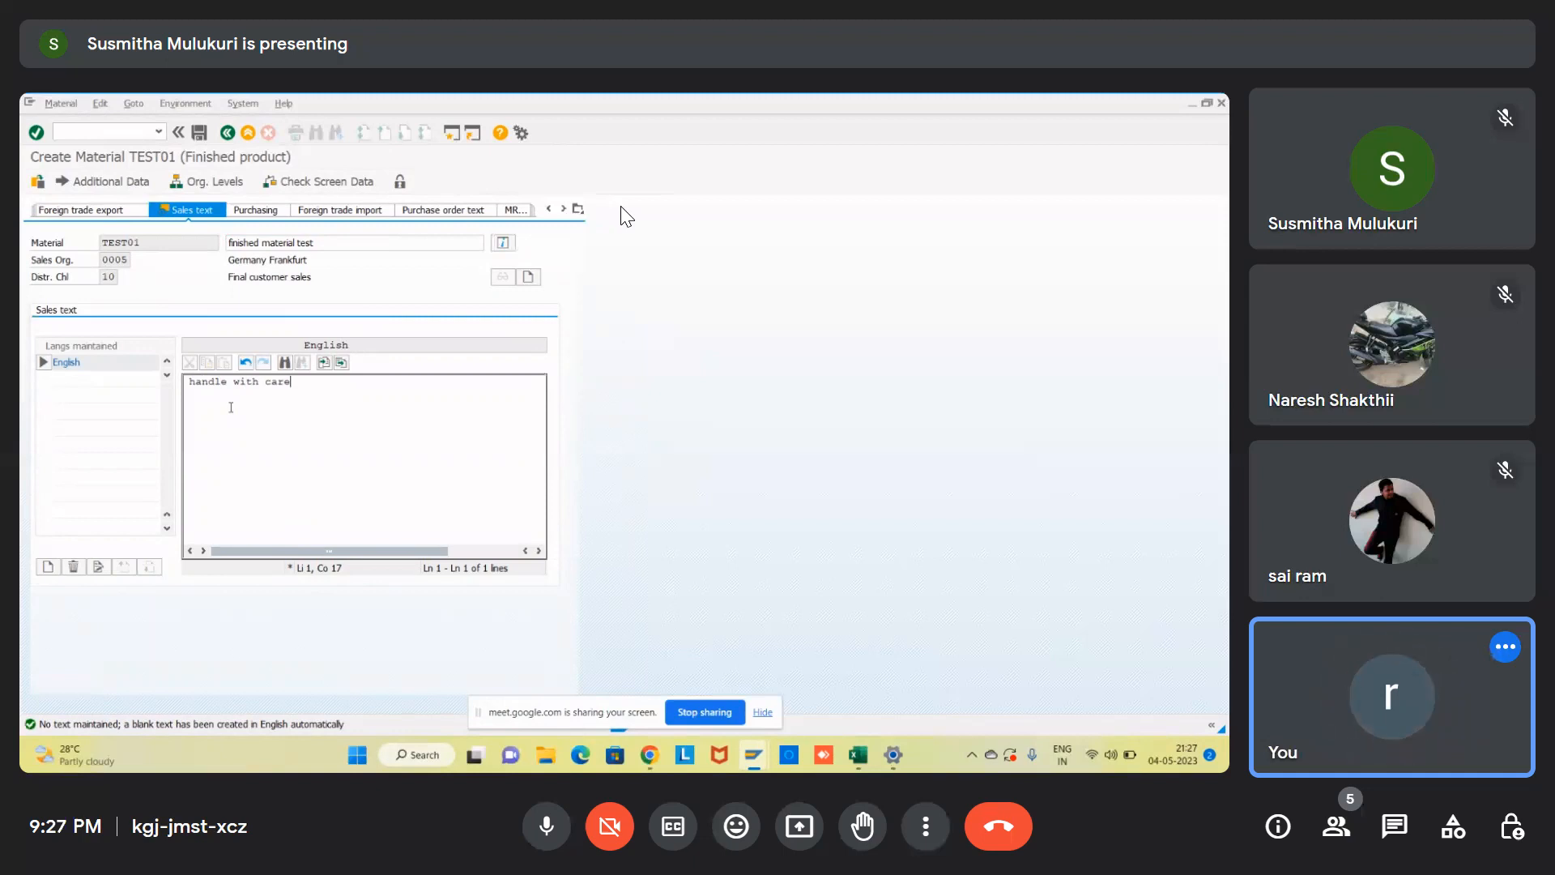
- Save the new material and open TEST01 in Display Material up to its list of views
{"action": "left_click", "coordinate": [201, 133]}
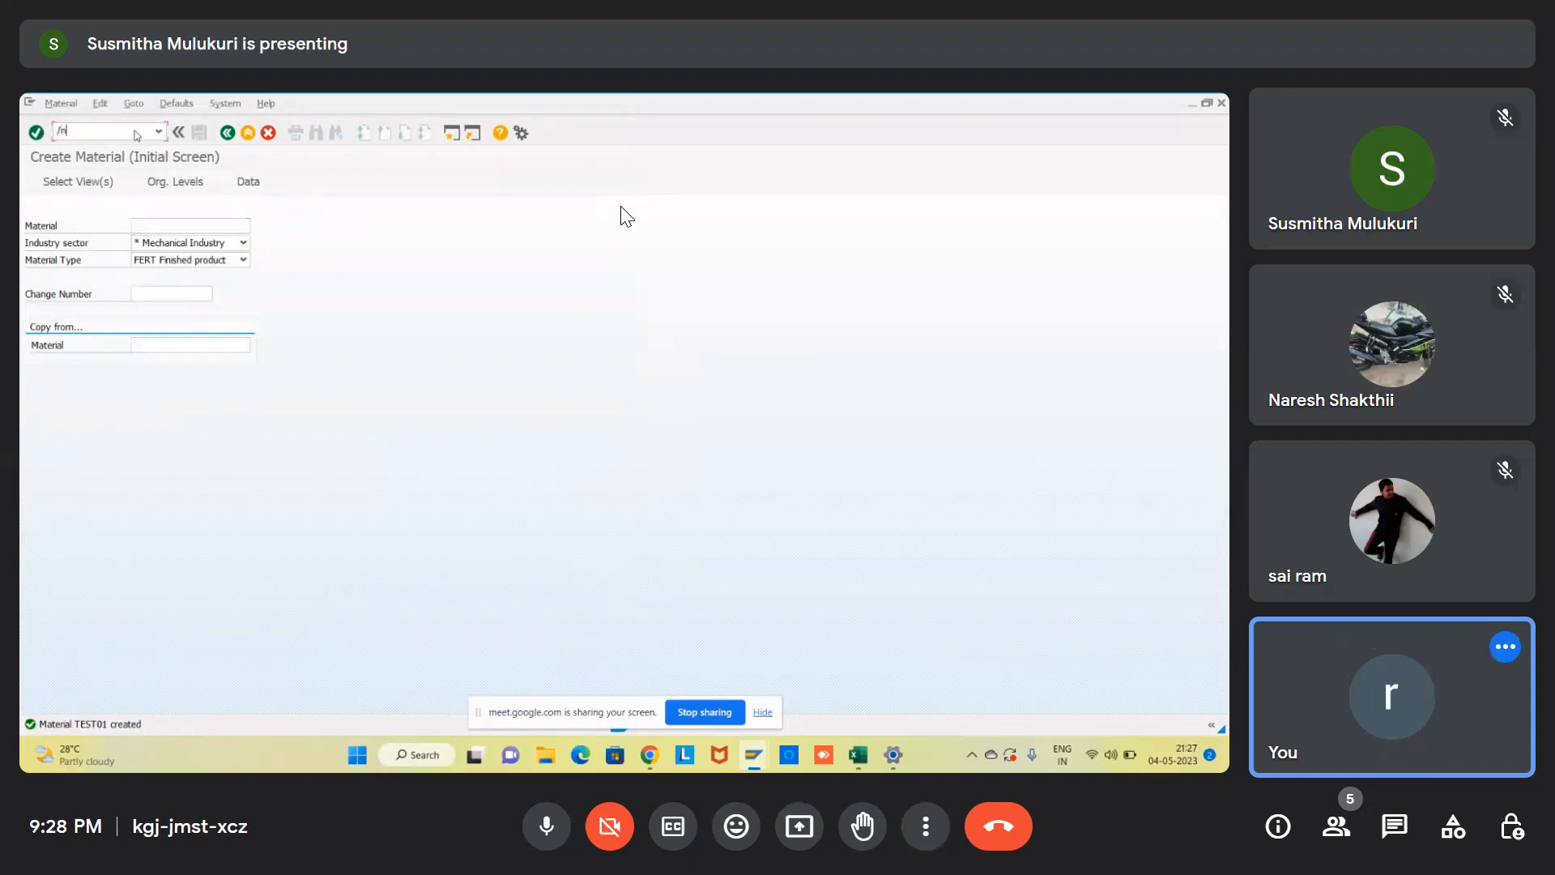
{"action": "type", "text": "3"}
{"action": "key", "text": "Return"}
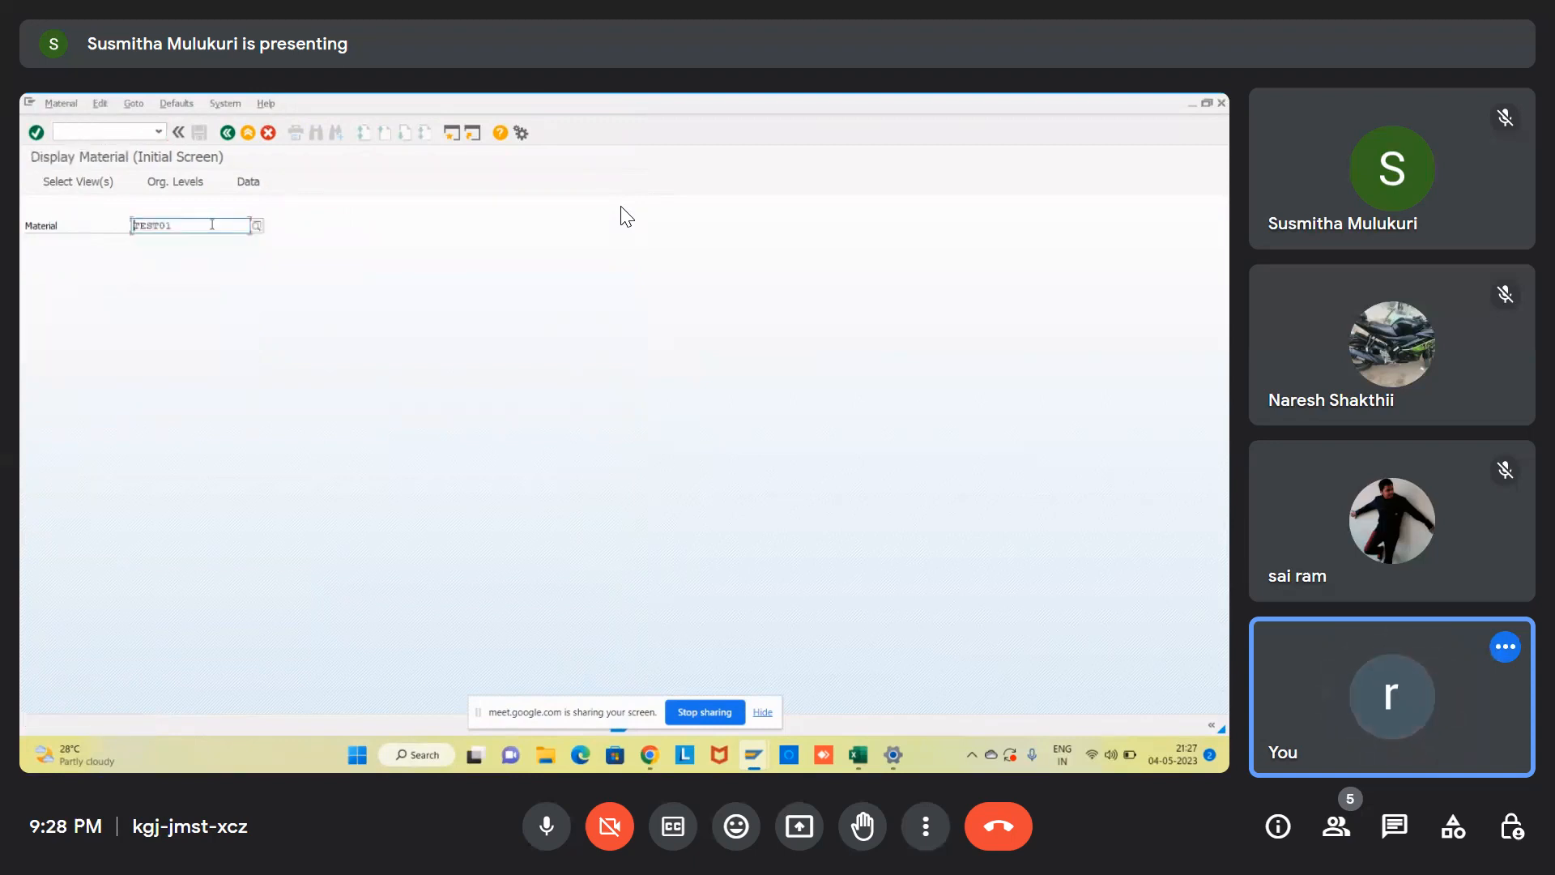
{"action": "key", "text": "Return"}
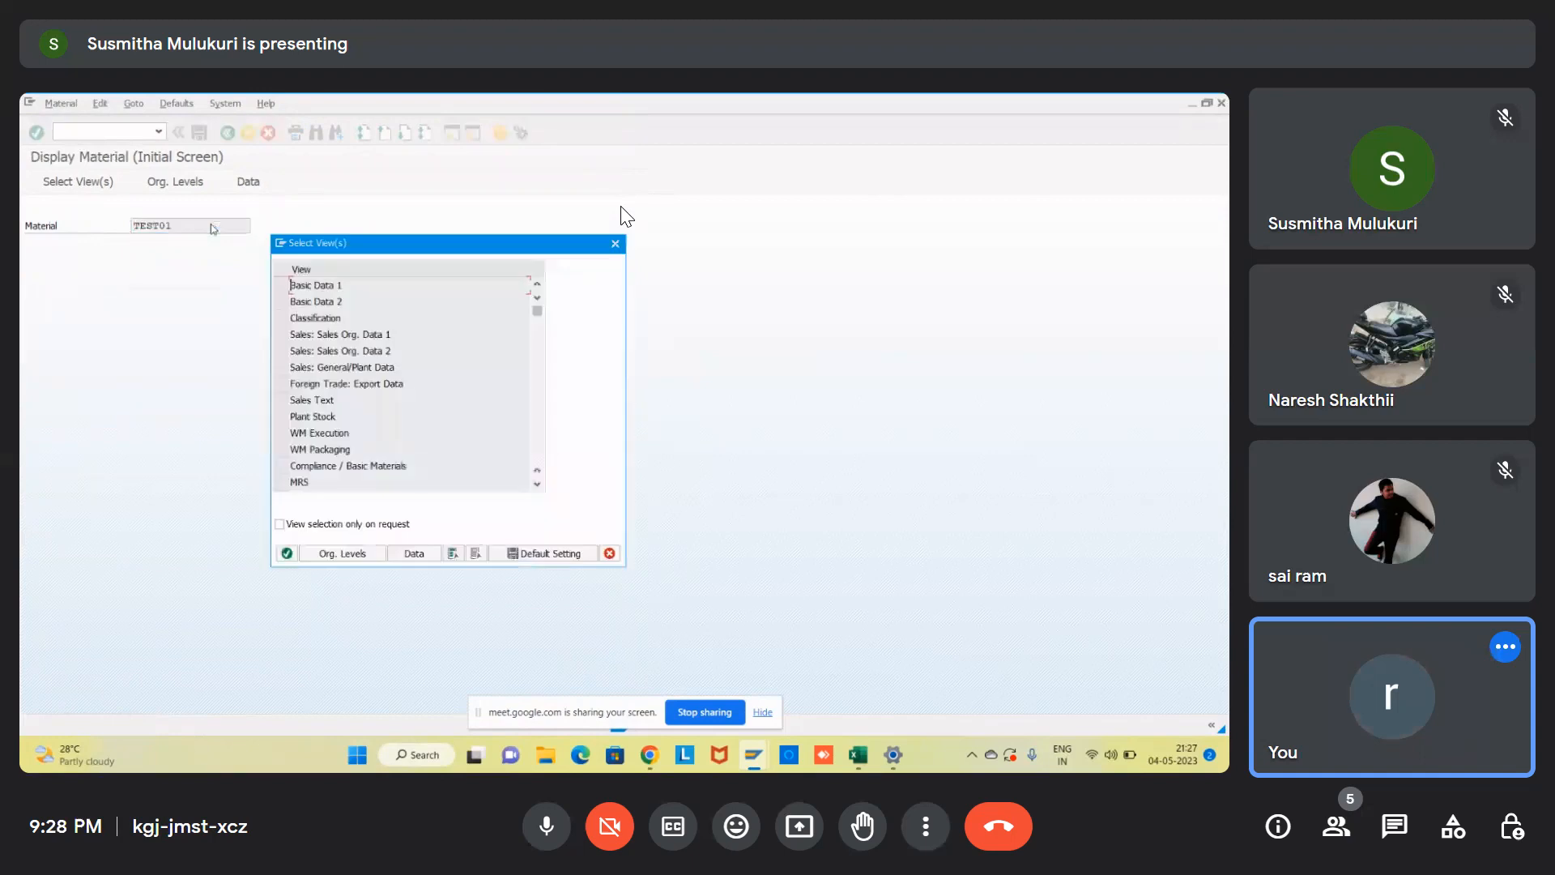
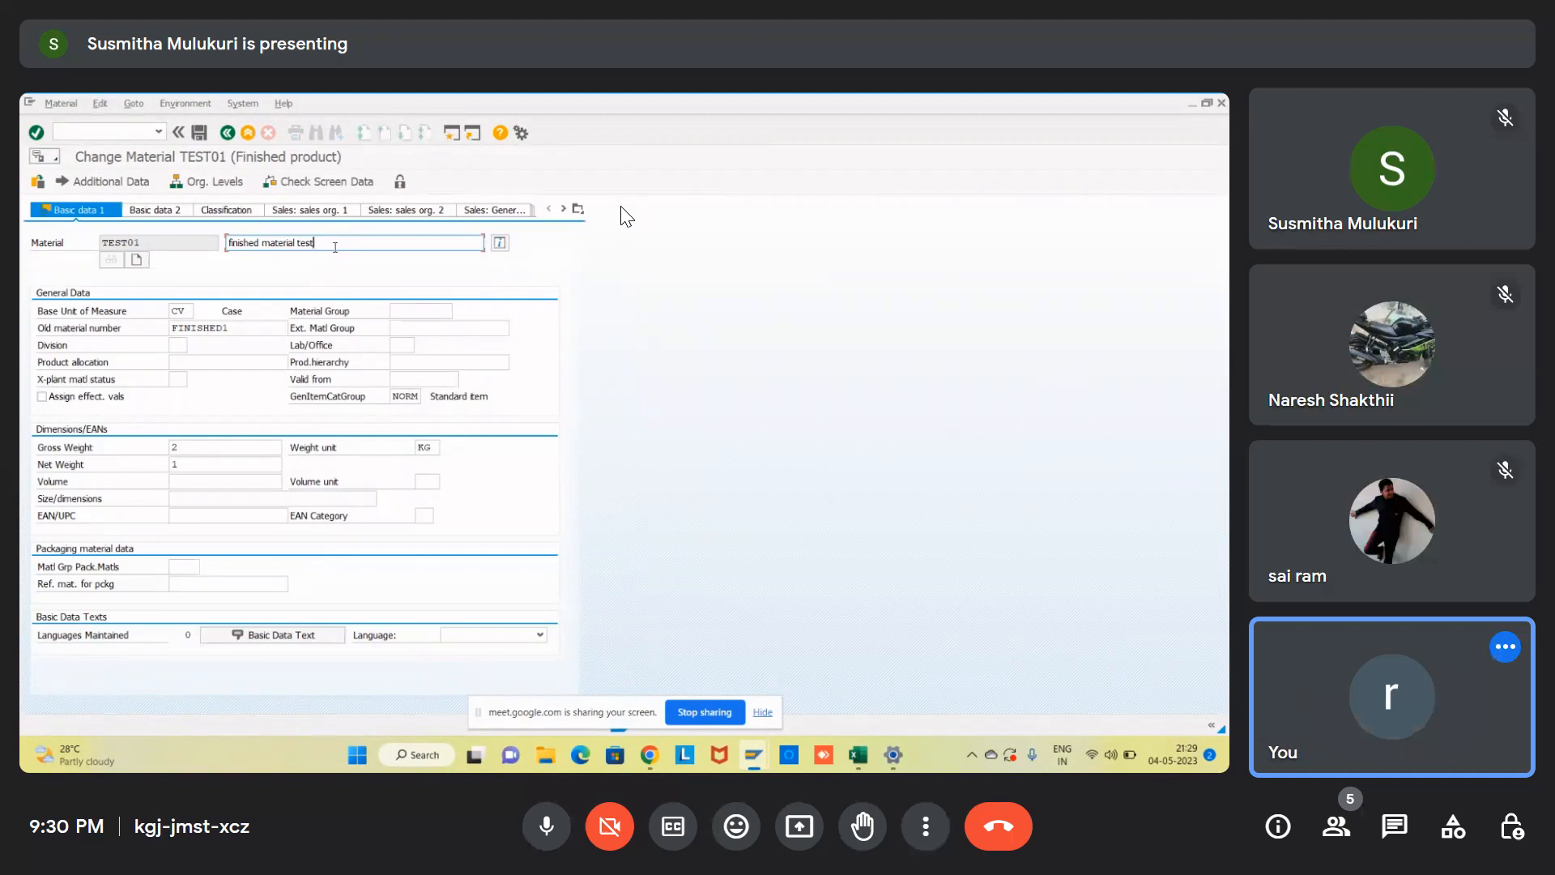
- Change the material description of TEST01 to "finished material test-100" and save the material
{"action": "type", "text": "-100"}
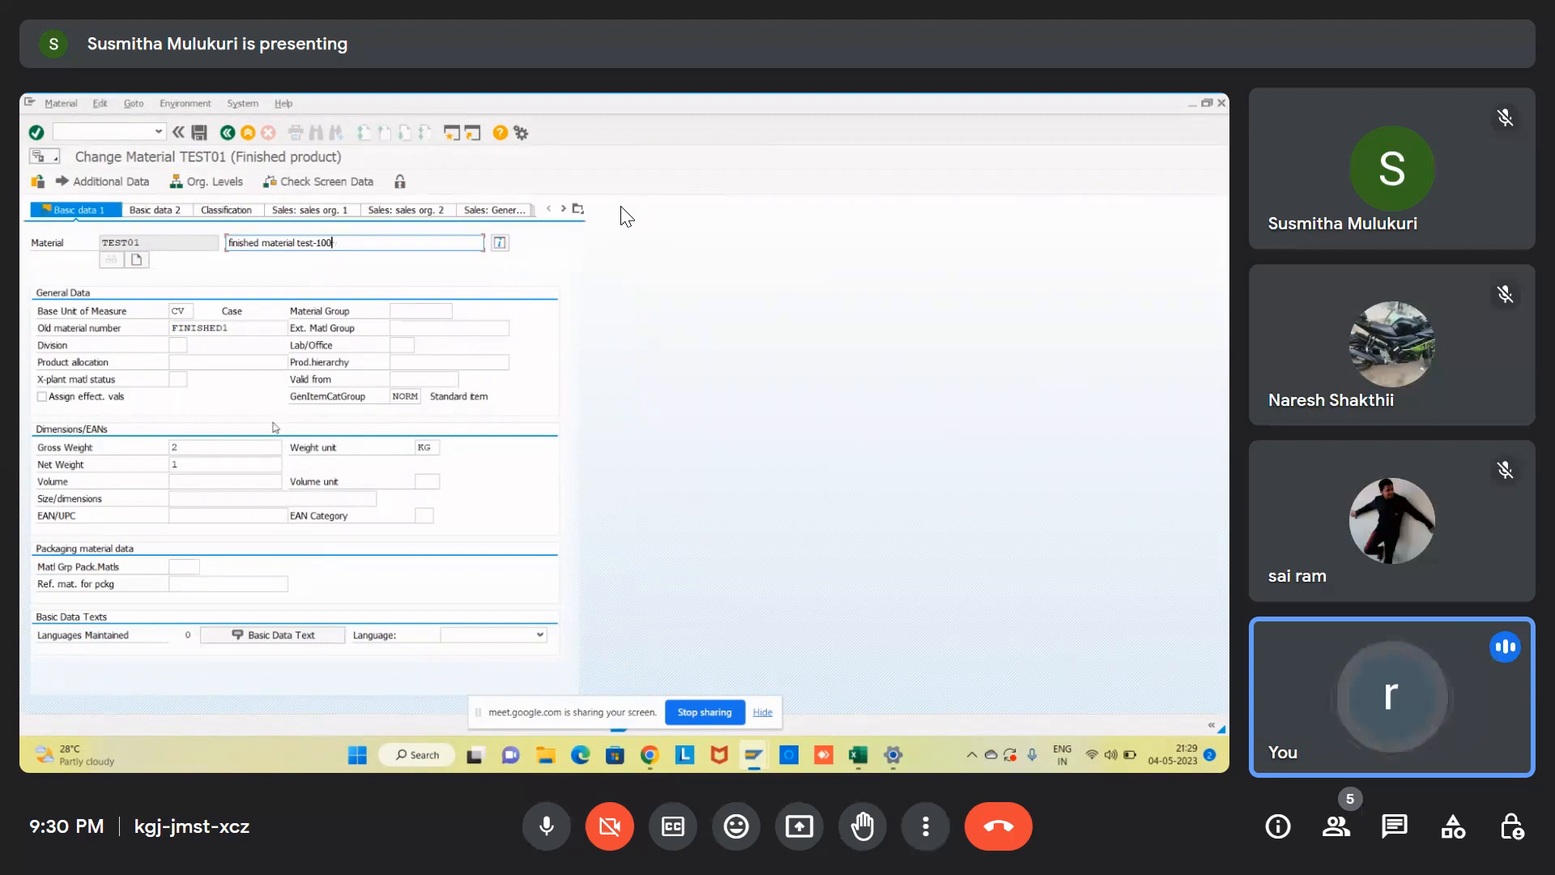
{"action": "left_click", "coordinate": [200, 134]}
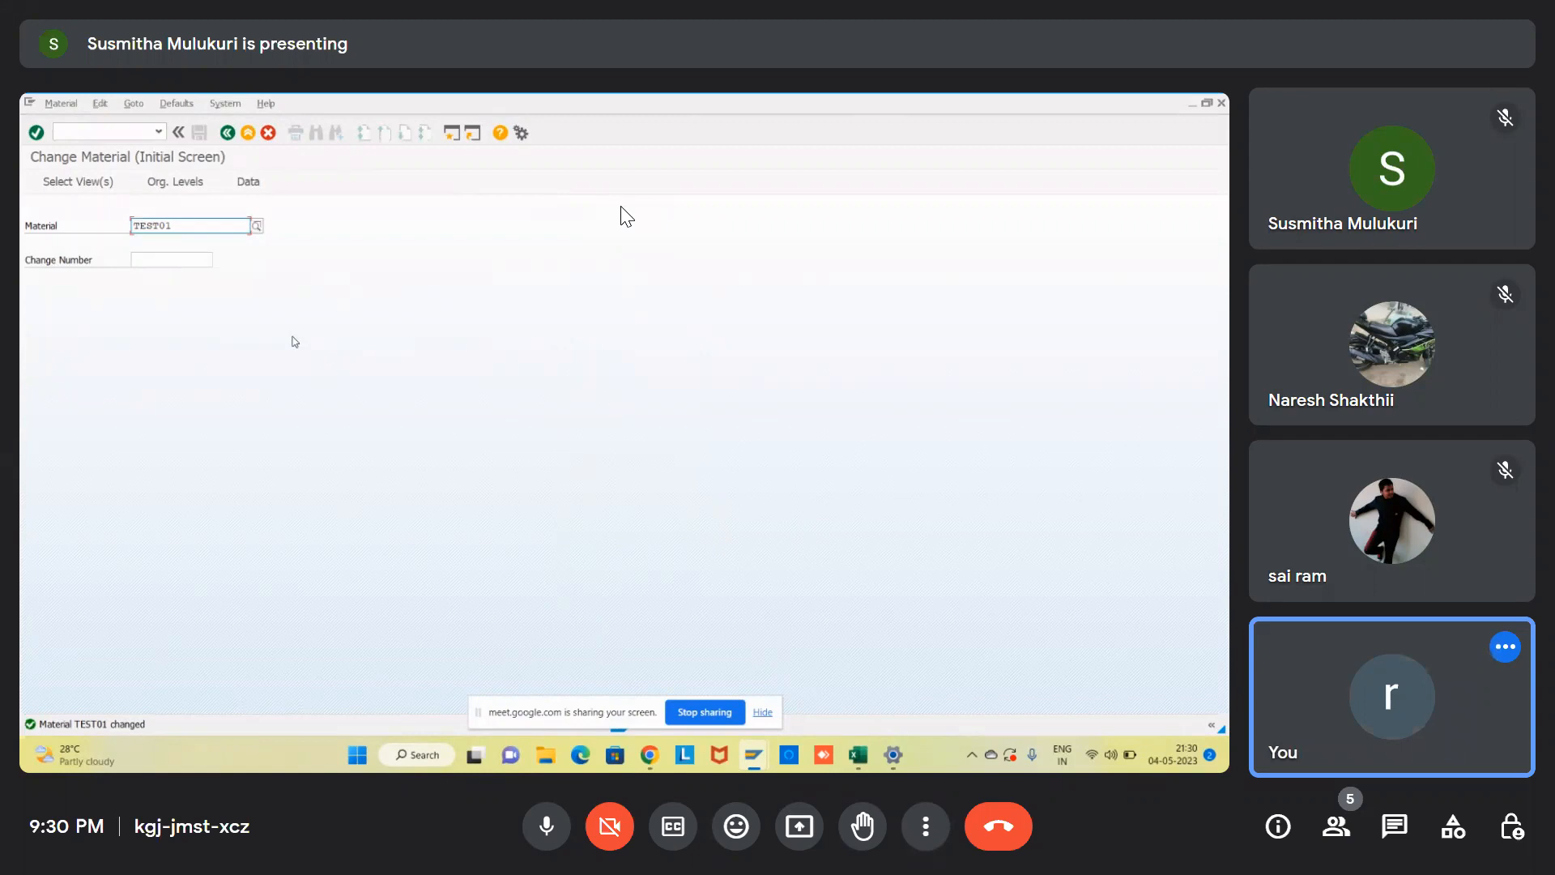
- Go back to the Create Material initial screen with transaction code /nmm01
{"action": "left_click", "coordinate": [79, 132]}
{"action": "type", "text": "/nmm01"}
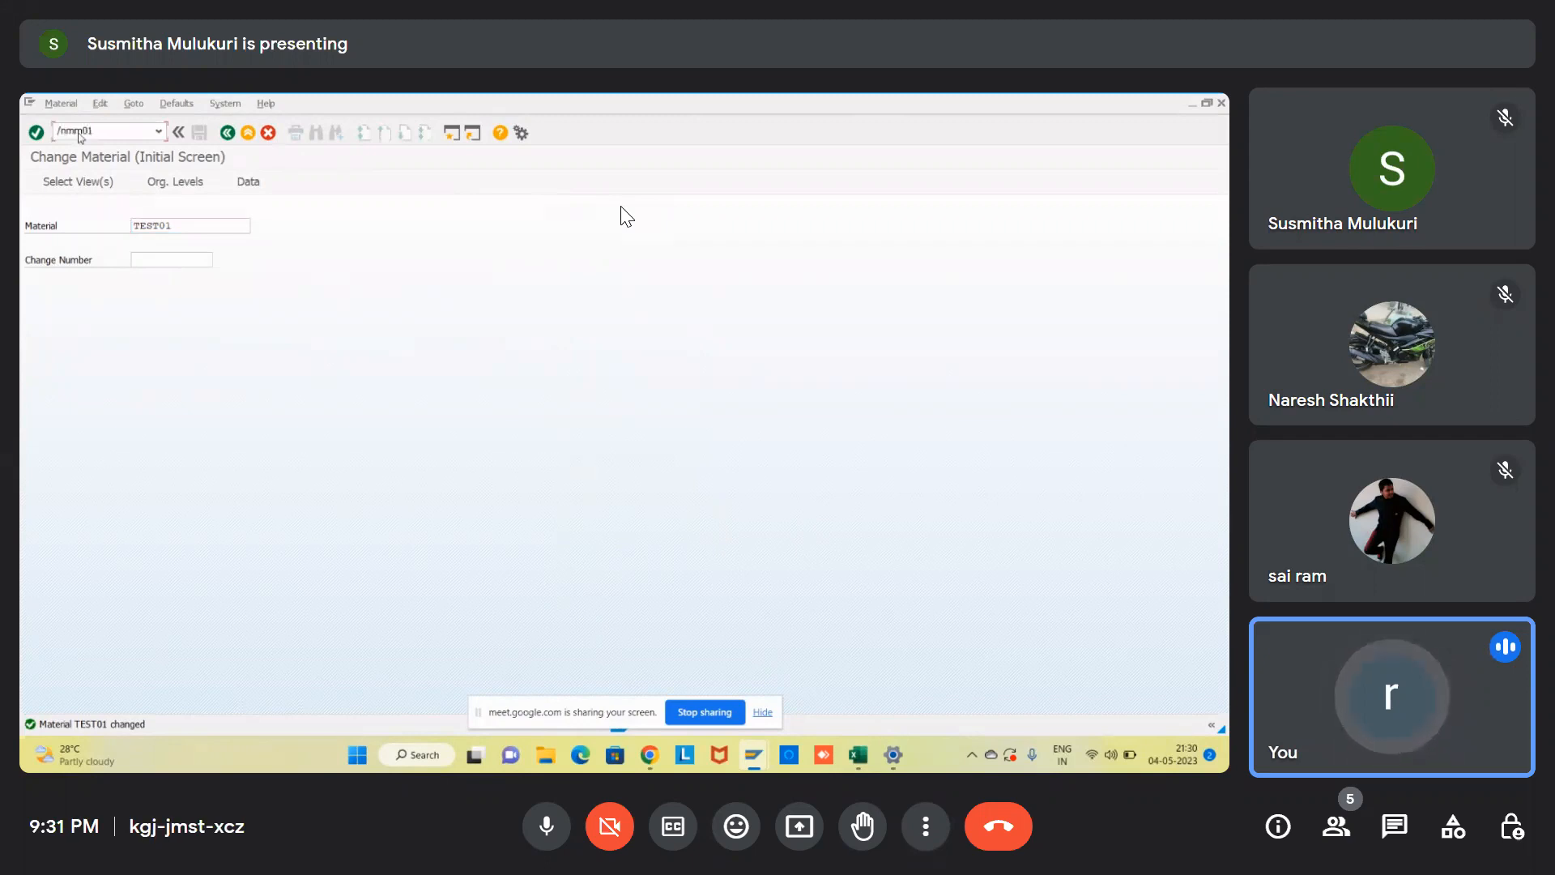
{"action": "left_click", "coordinate": [62, 105]}
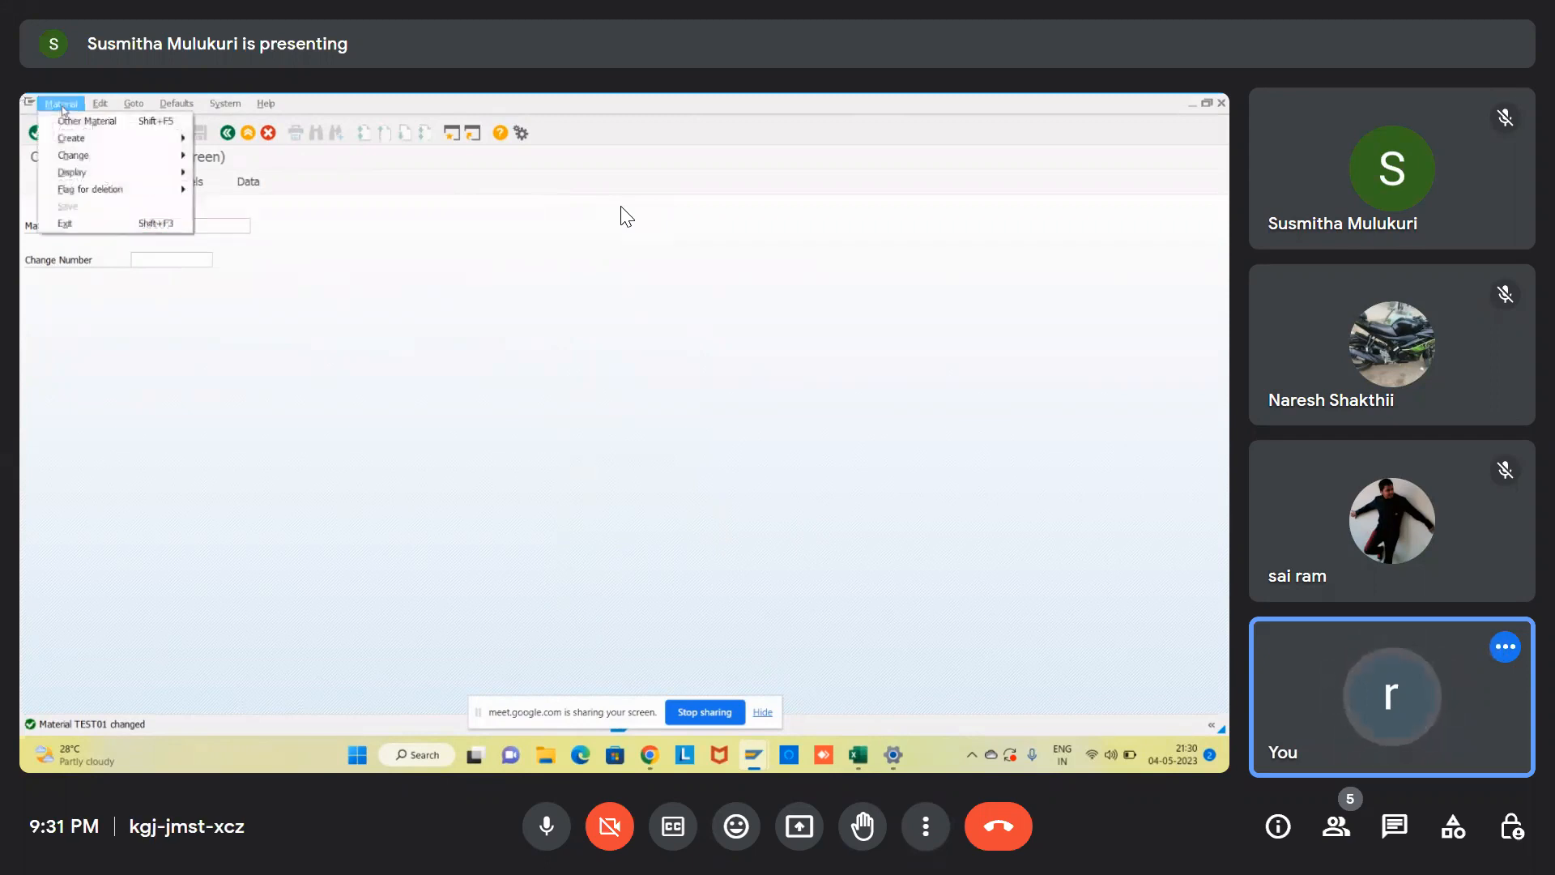
{"action": "mouse_move", "coordinate": [89, 162]}
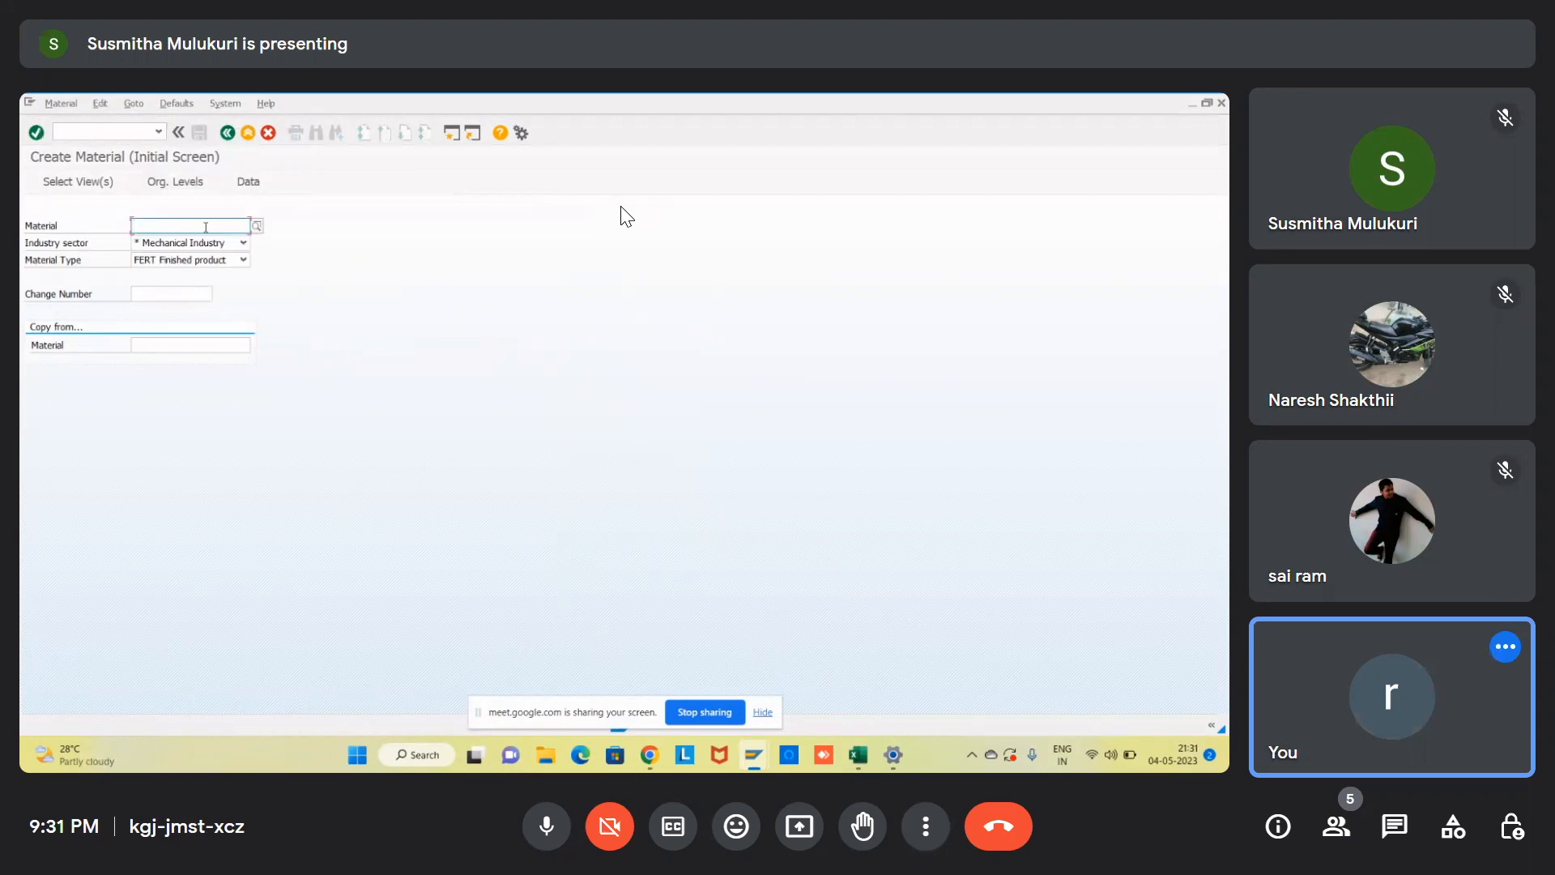
- Enter TEST01 as a finished product in Create Material and extend it to the Purchasing view for plant 2000, going to its material group
{"action": "type", "text": "test0"}
{"action": "key", "text": "Return"}
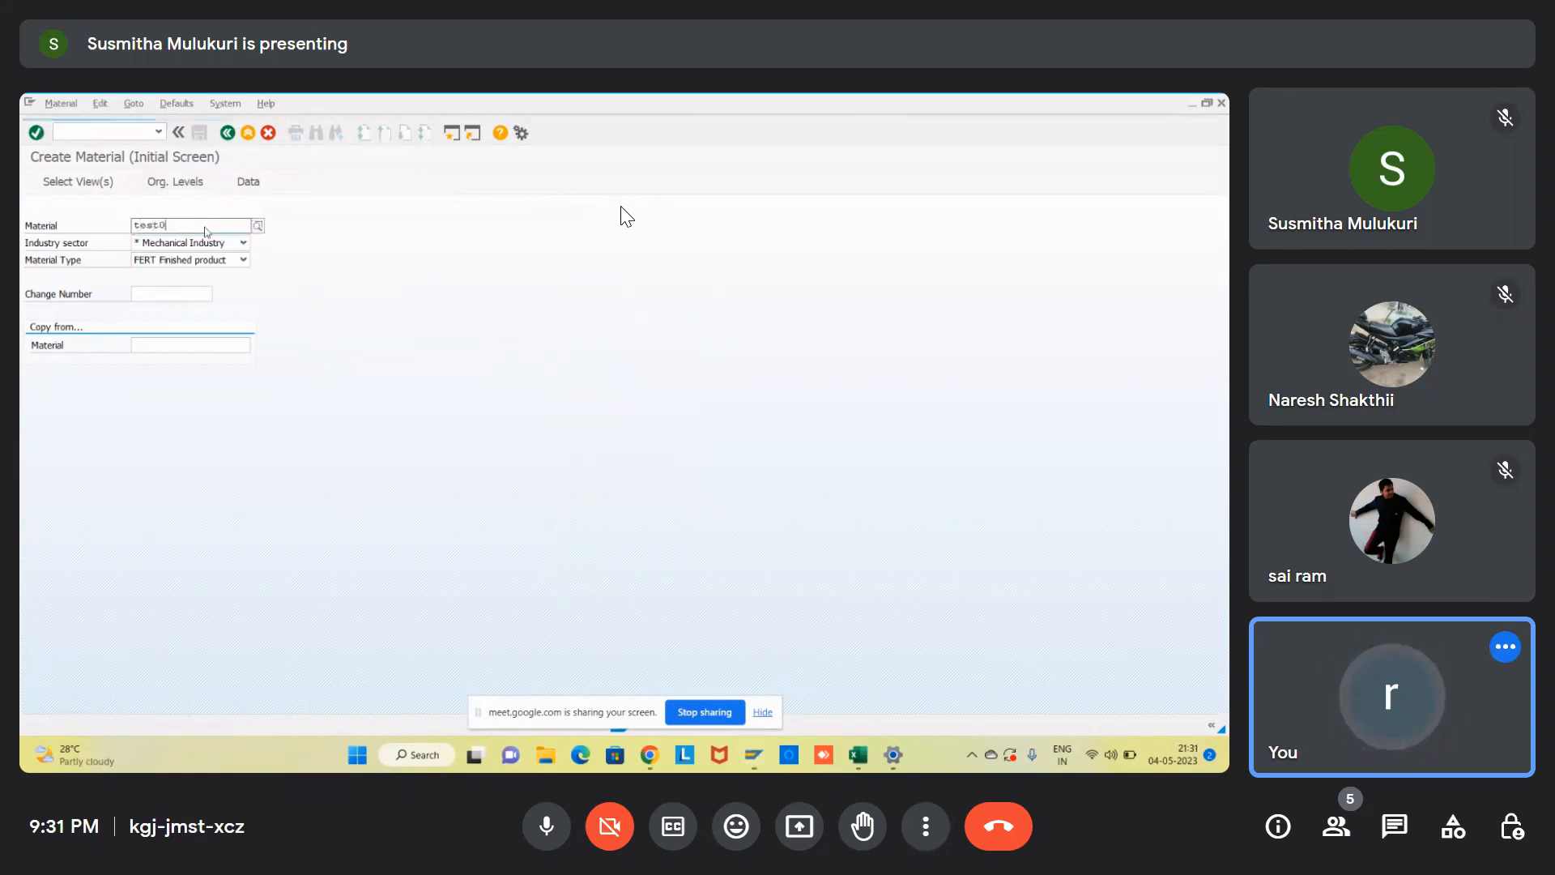
{"action": "type", "text": "1"}
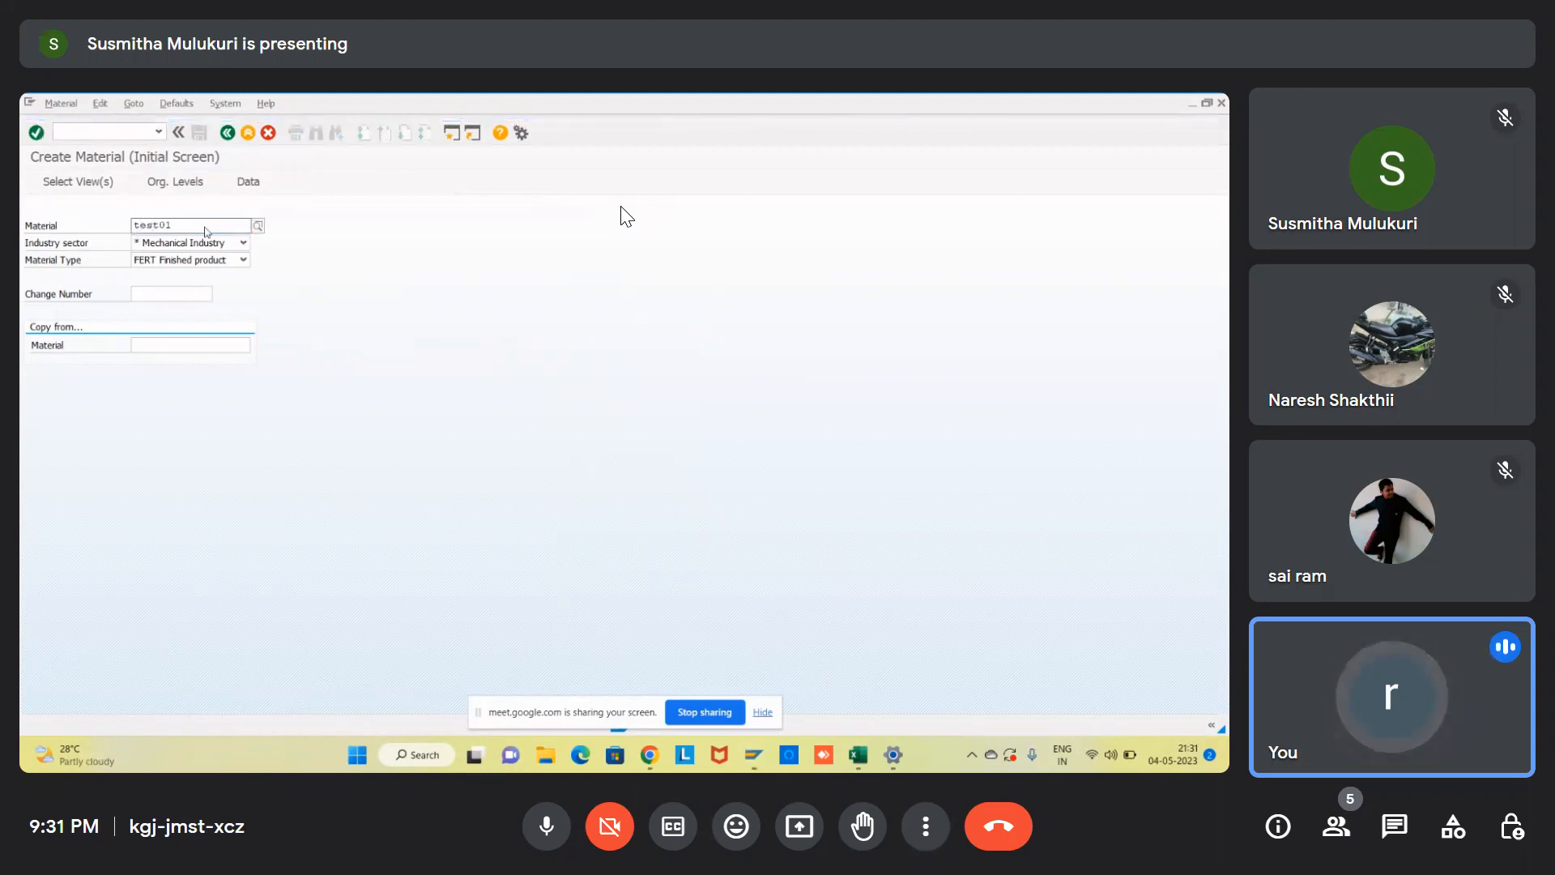
{"action": "left_click", "coordinate": [213, 260]}
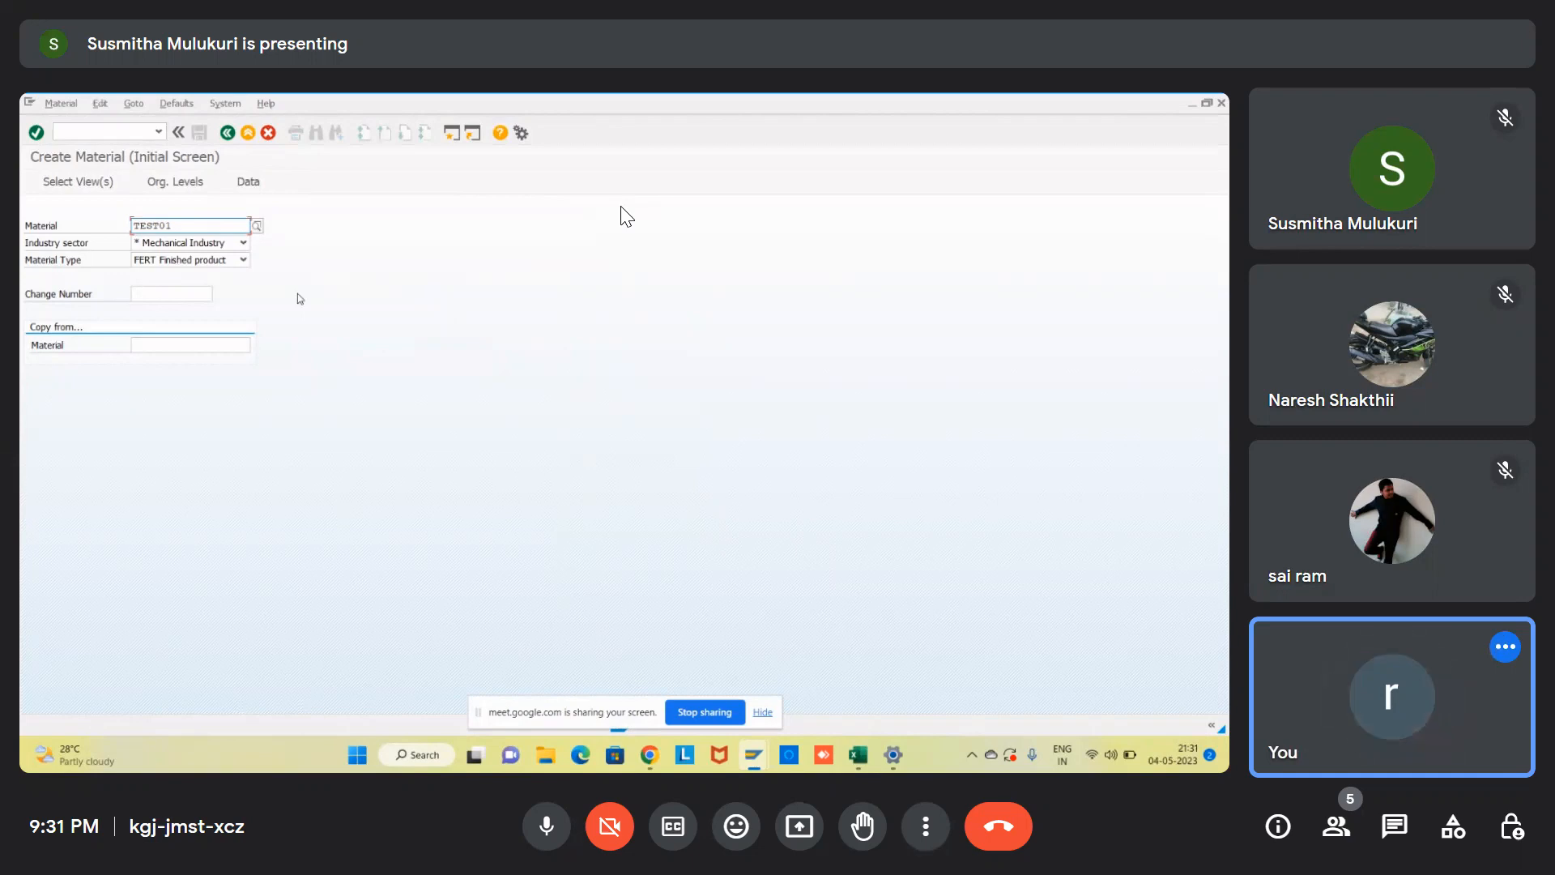
{"action": "key", "text": "Return"}
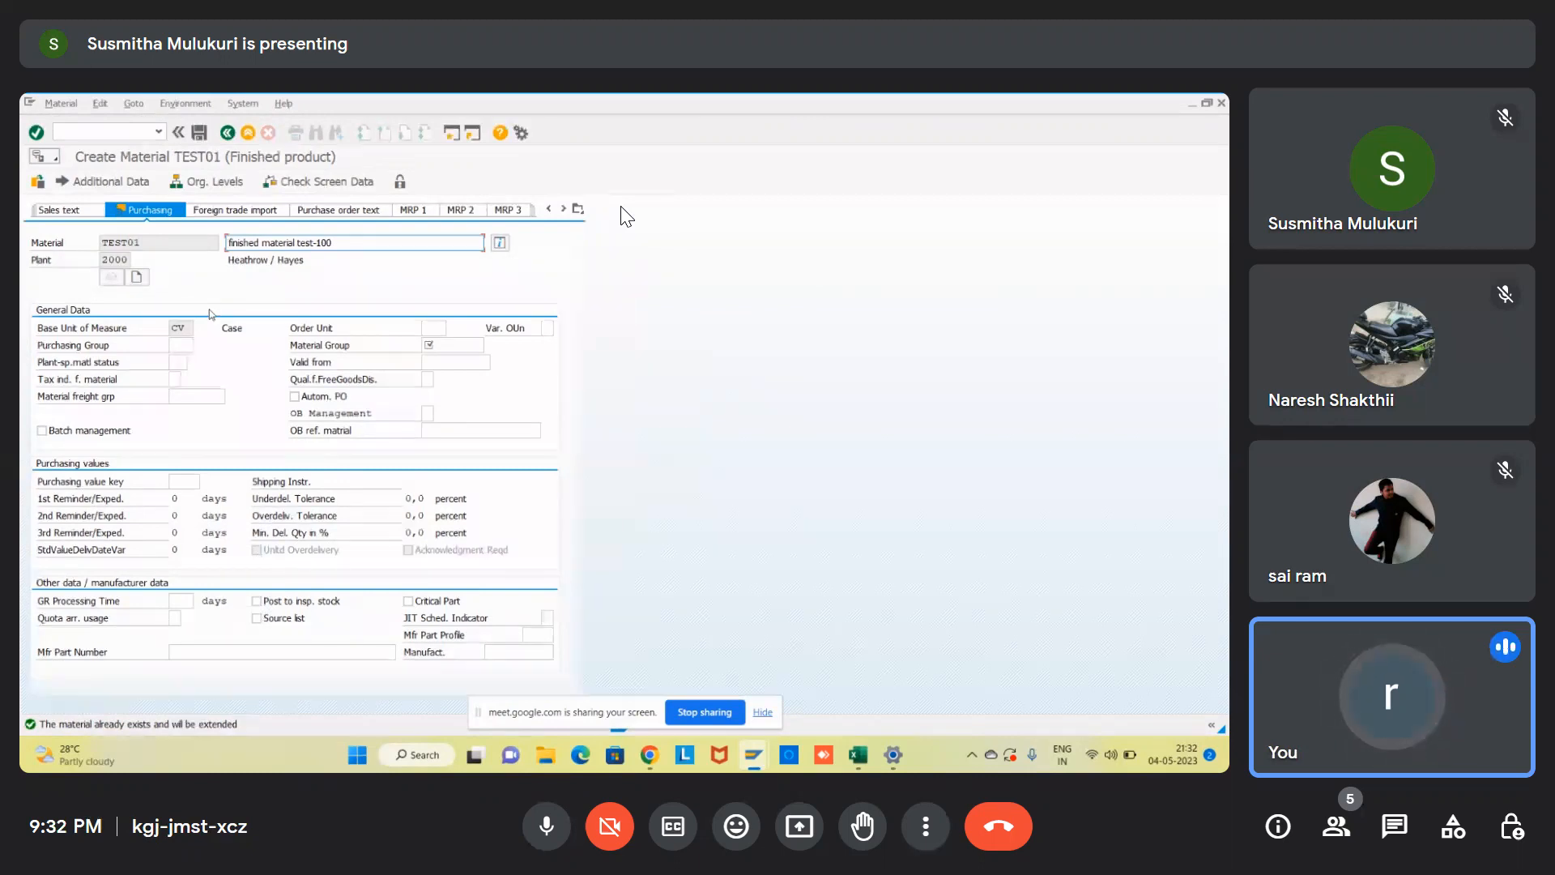
{"action": "left_click", "coordinate": [438, 345]}
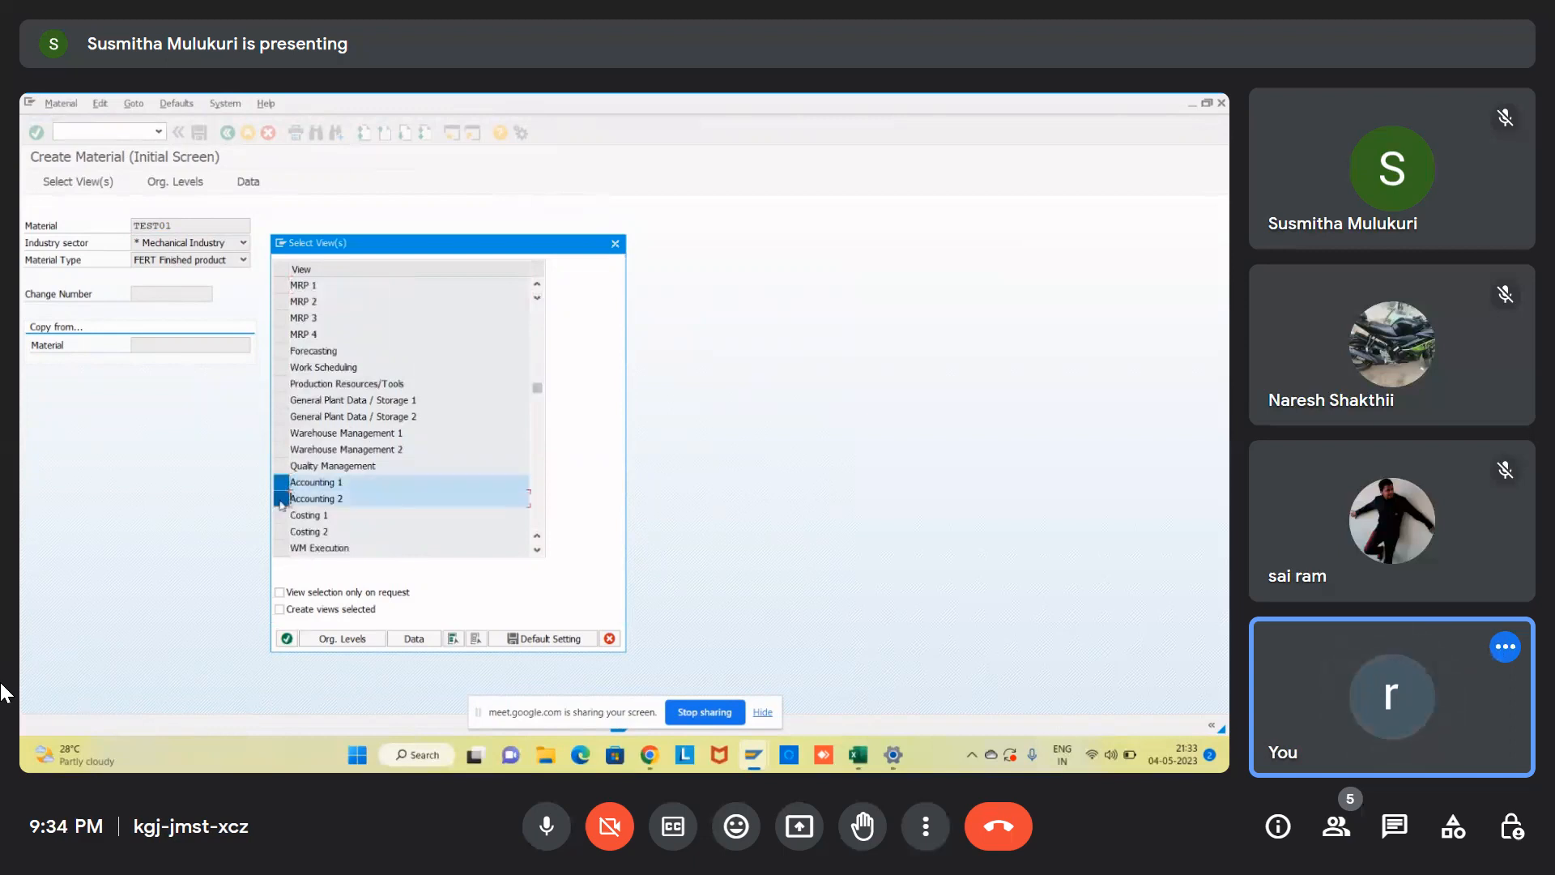
- Extend TEST01 with the Accounting 1 and Accounting 2 views for plant 2000, using valuation class 7920
{"action": "left_click", "coordinate": [289, 640]}
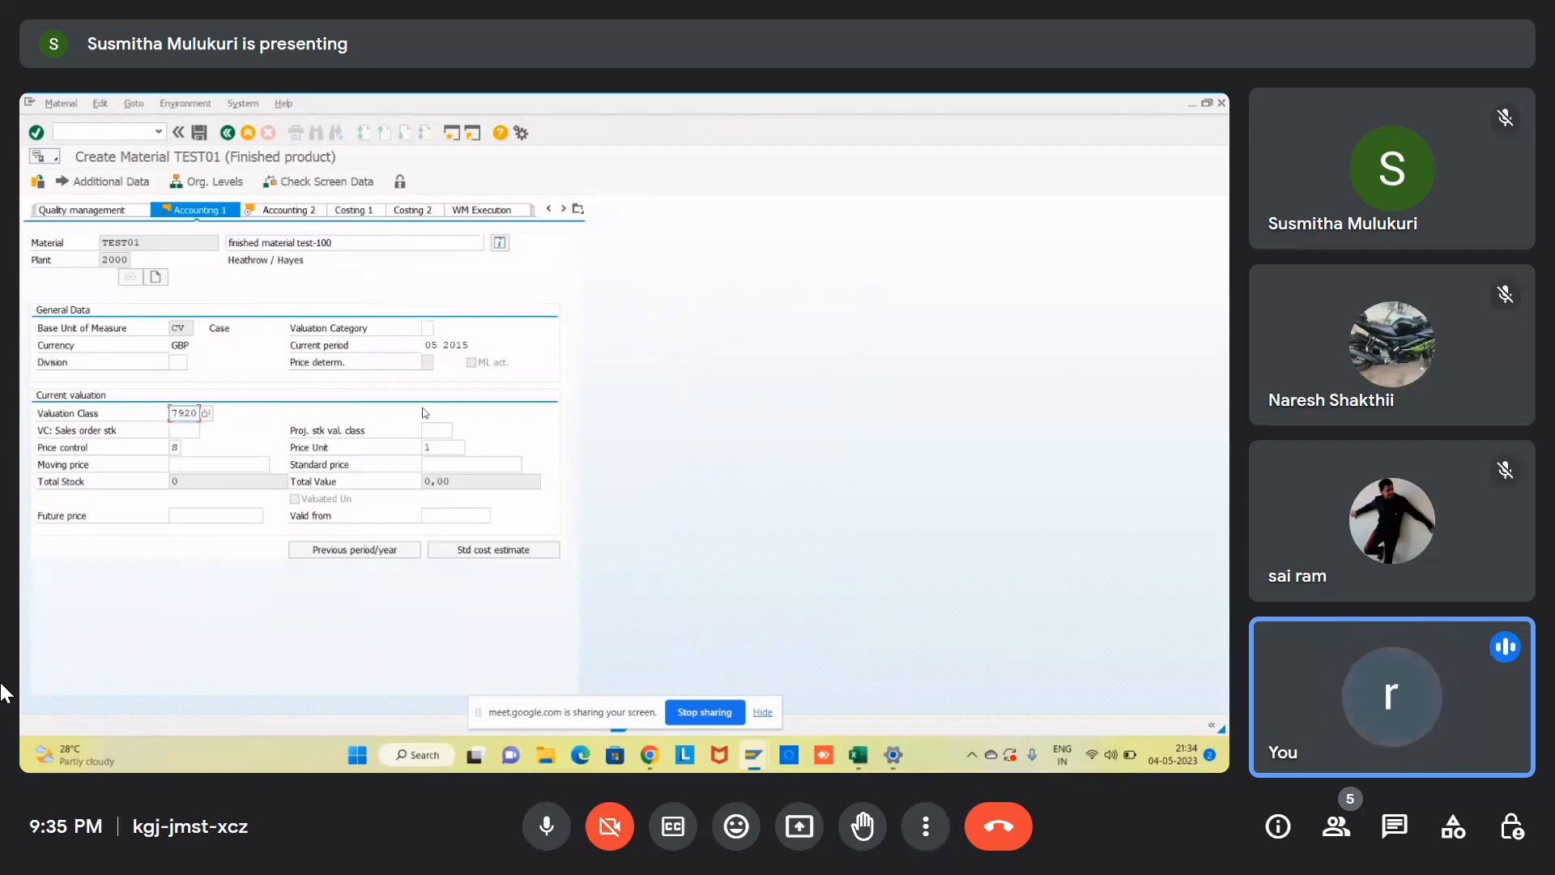
{"action": "key", "text": "Return"}
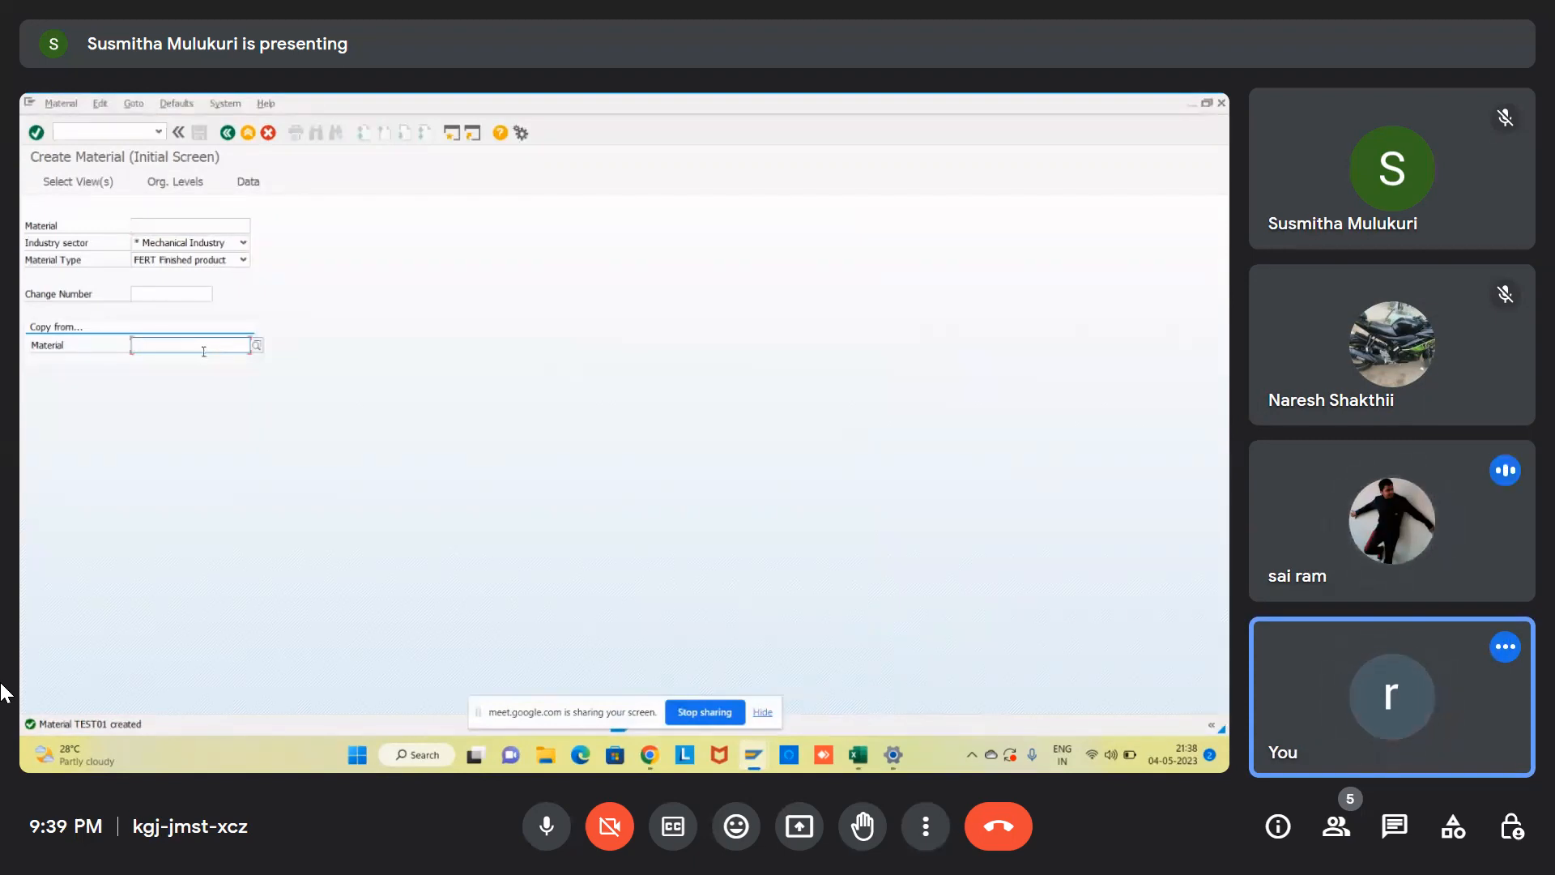
- Leave the Google Meet call
{"action": "mouse_move", "coordinate": [135, 477]}
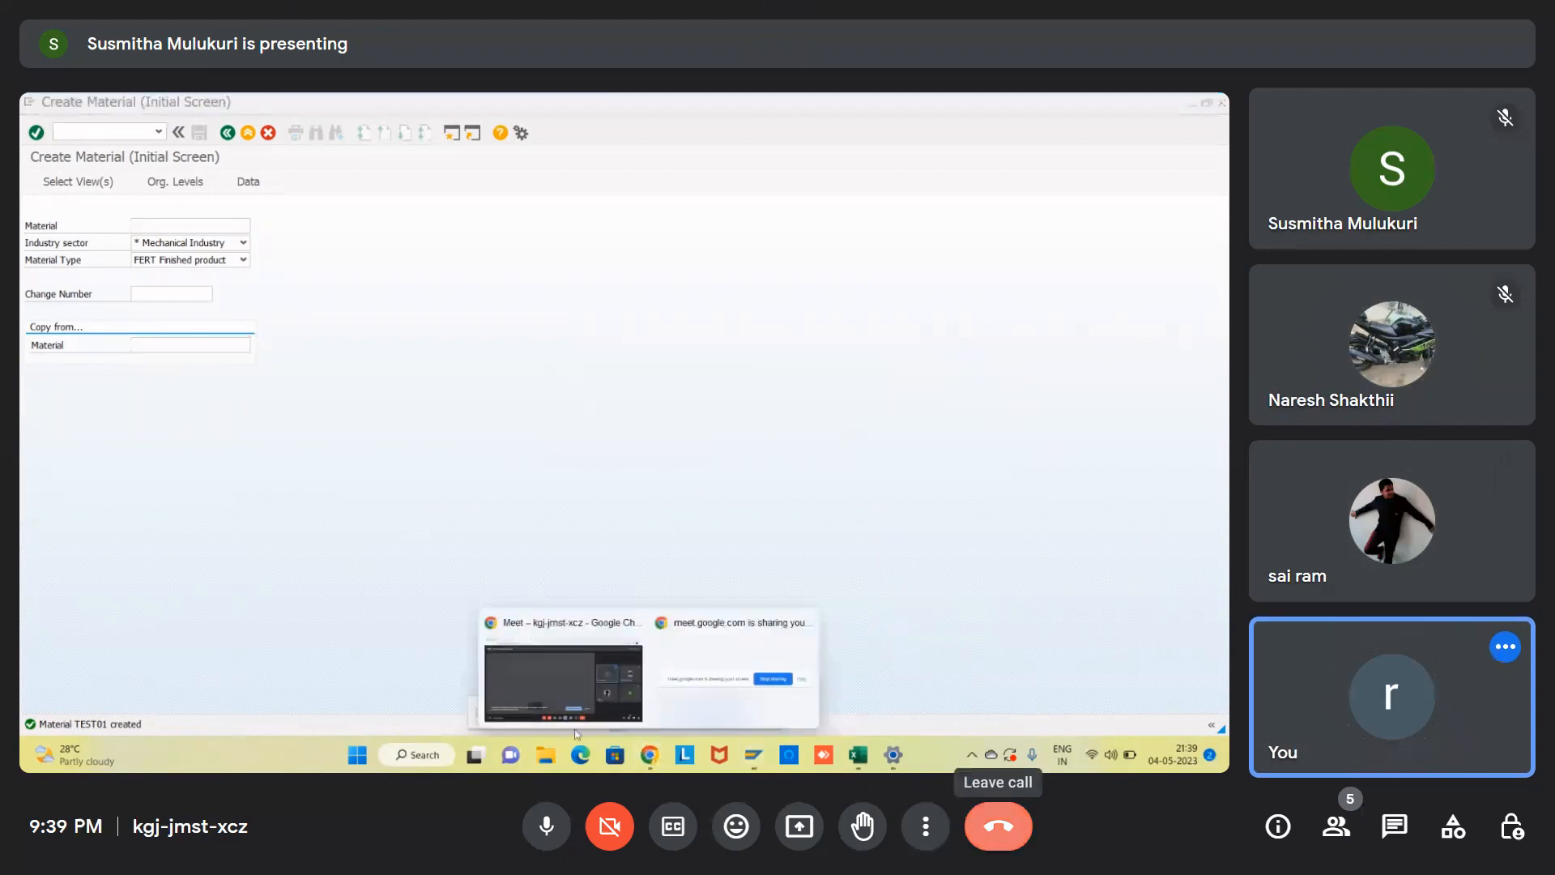
{"action": "left_click", "coordinate": [998, 827]}
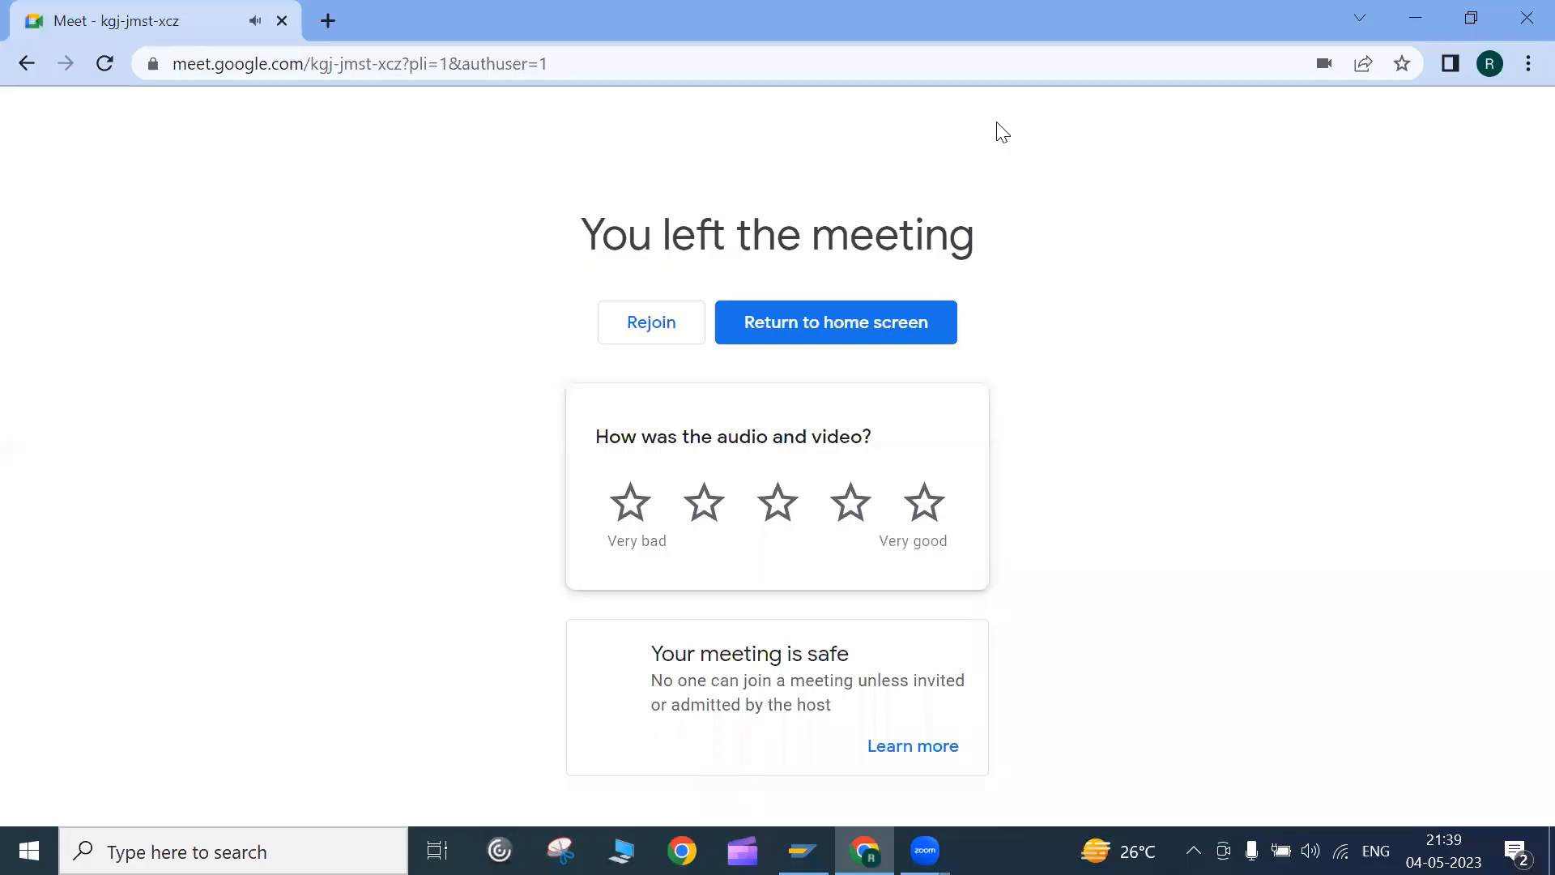